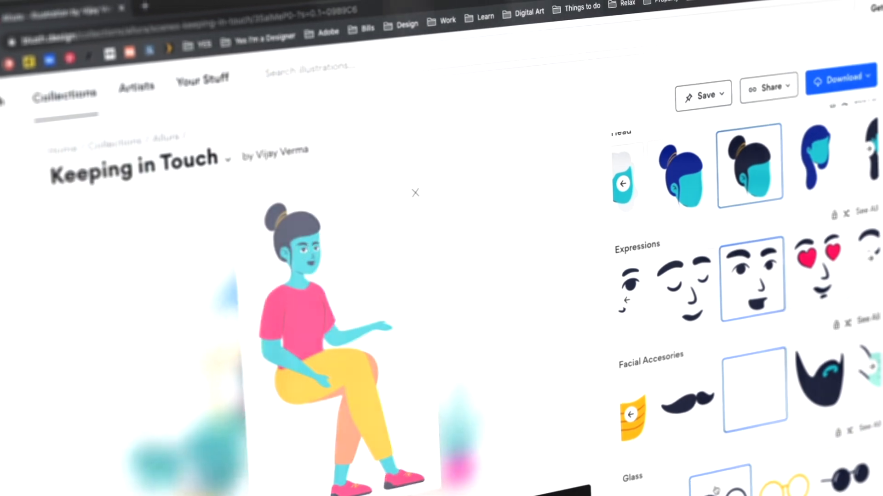
pyautogui.scroll(-3, 823, 271)
pyautogui.scroll(10, 838, 273)
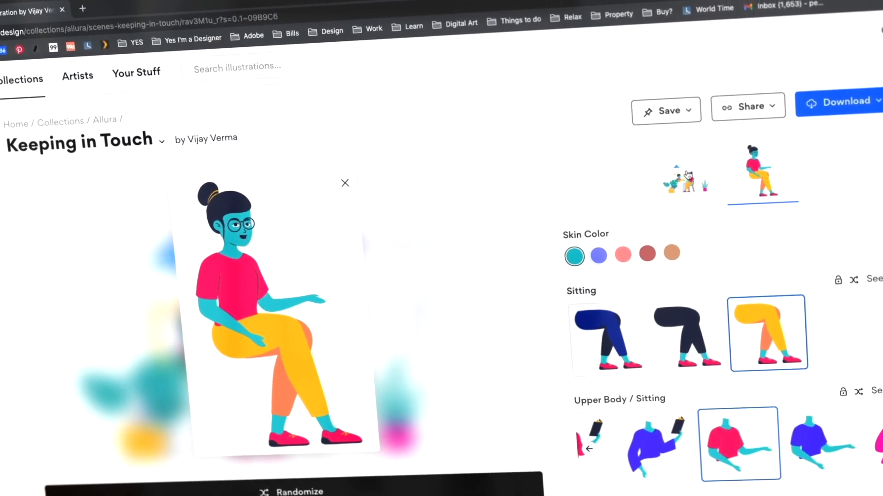
pyautogui.click(697, 177)
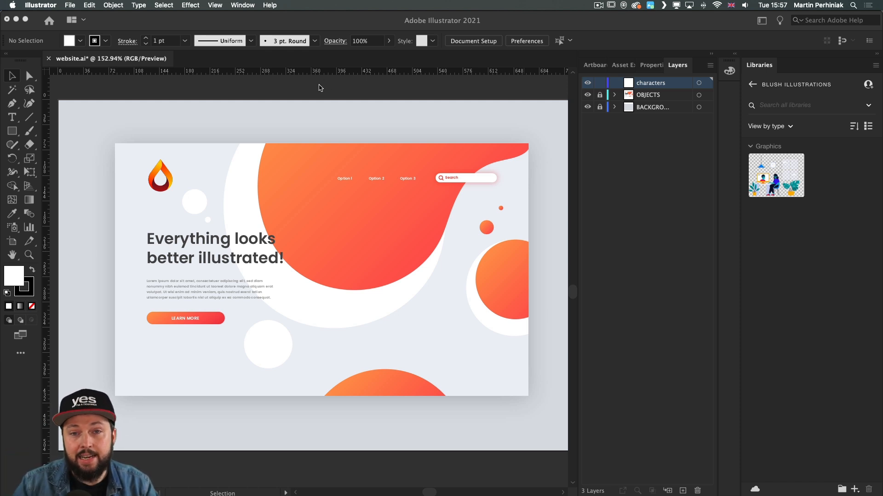
pyautogui.press('super+space')
pyautogui.moveTo(270, 299); pyautogui.dragTo(305, 299)
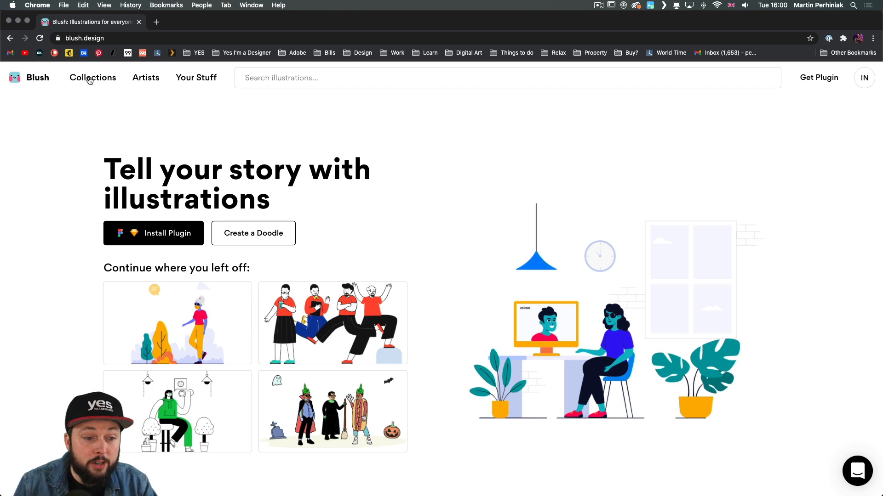
# Open the Allura collection from the overview of all illustration collections
pyautogui.click(305, 73)
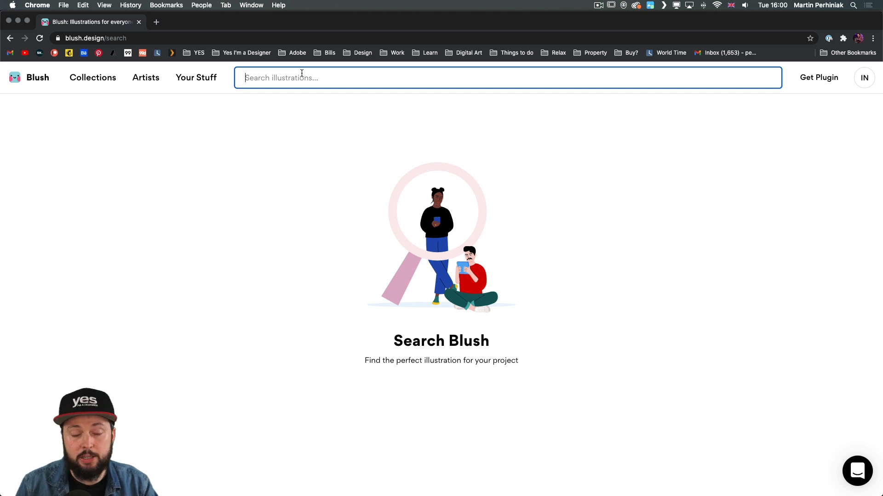
pyautogui.click(104, 81)
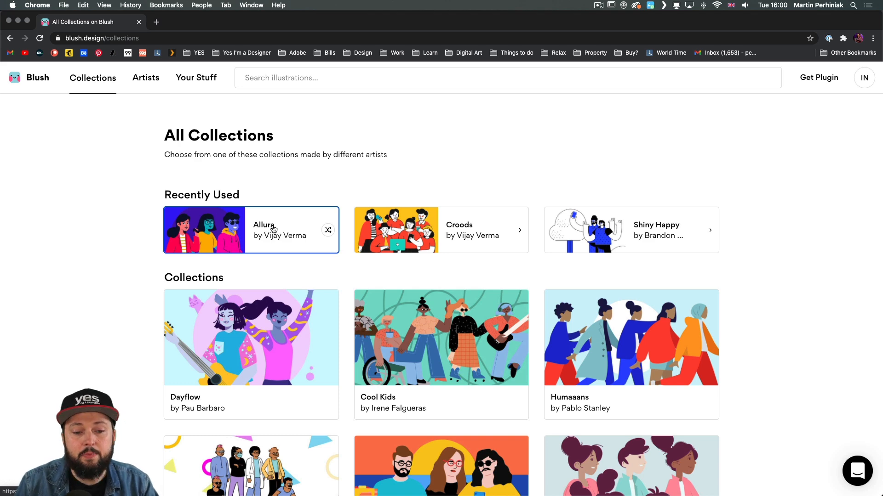
pyautogui.click(272, 229)
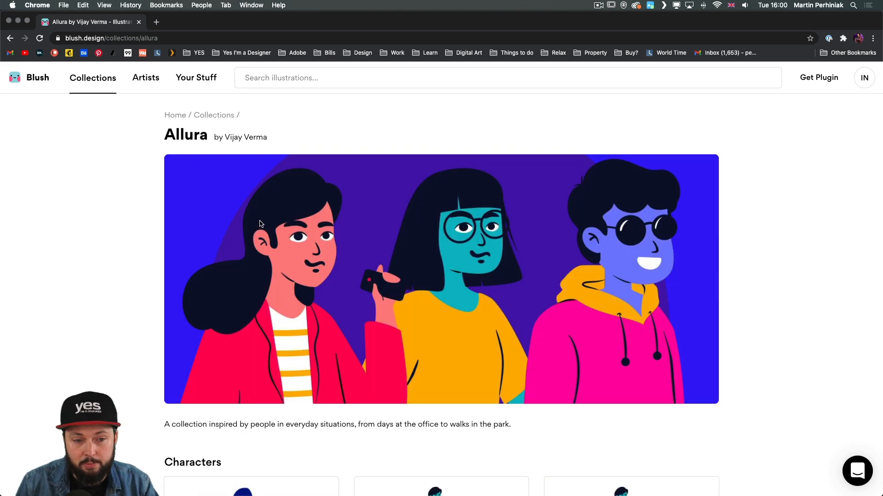
# Look through the Allura collection's characters, spot illustrations, scenes and stickers
pyautogui.scroll(-8, 84, 234)
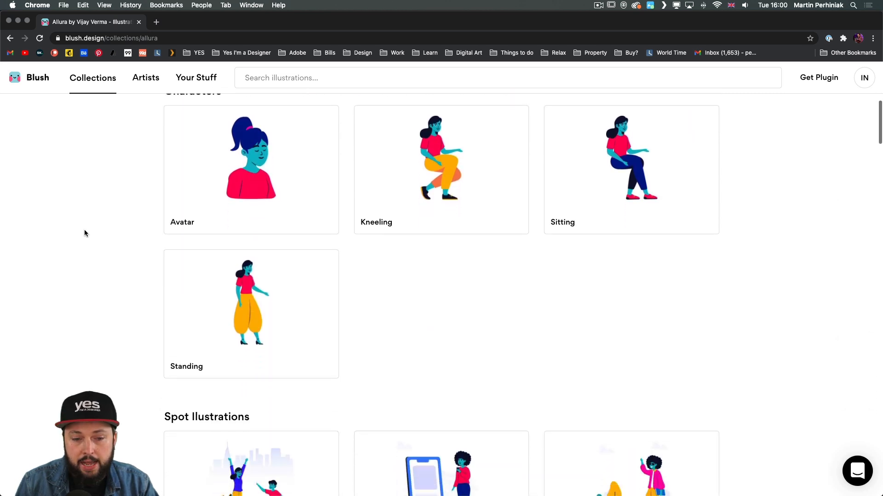
pyautogui.scroll(1, 85, 232)
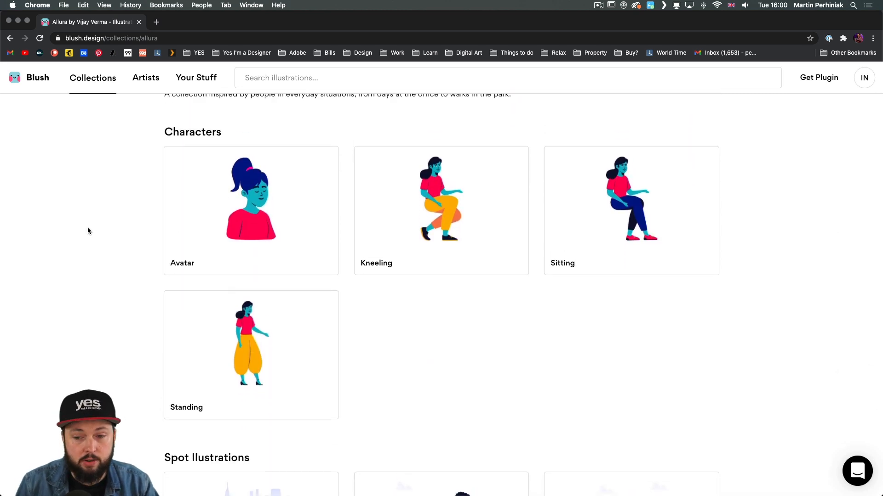
pyautogui.scroll(-2, 87, 230)
pyautogui.scroll(-3, 91, 230)
pyautogui.scroll(3, 91, 230)
pyautogui.scroll(-4, 91, 230)
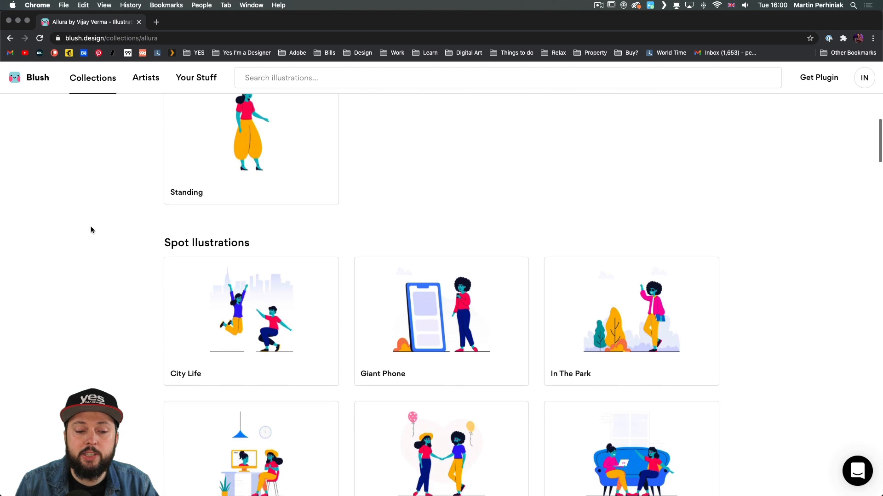
pyautogui.scroll(-2, 98, 230)
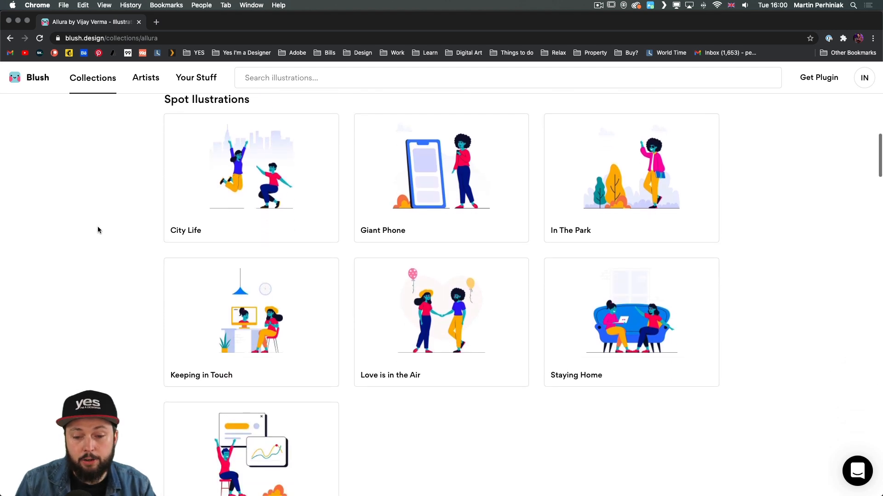
pyautogui.scroll(-8, 97, 230)
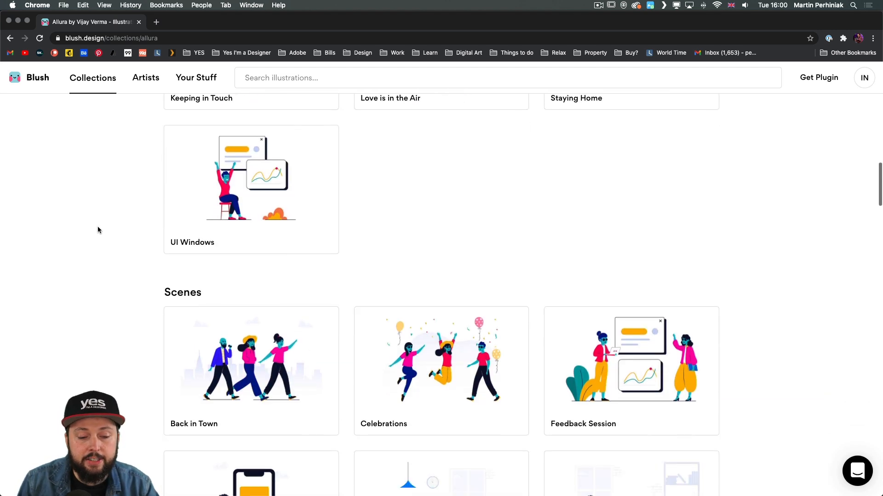
pyautogui.scroll(-12, 97, 229)
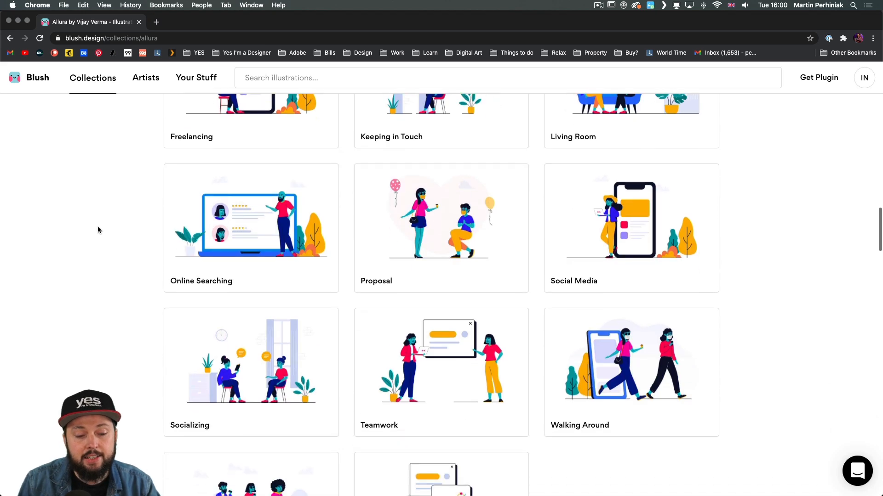
pyautogui.scroll(-6, 98, 230)
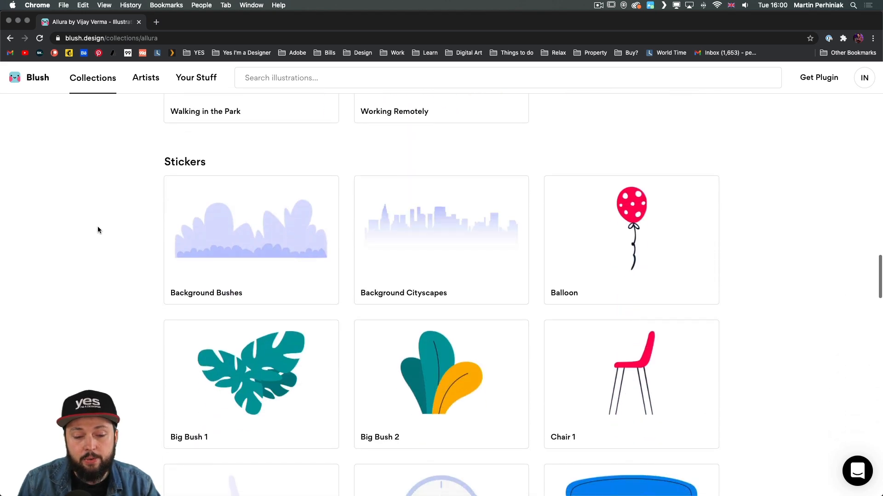
pyautogui.scroll(-4, 97, 230)
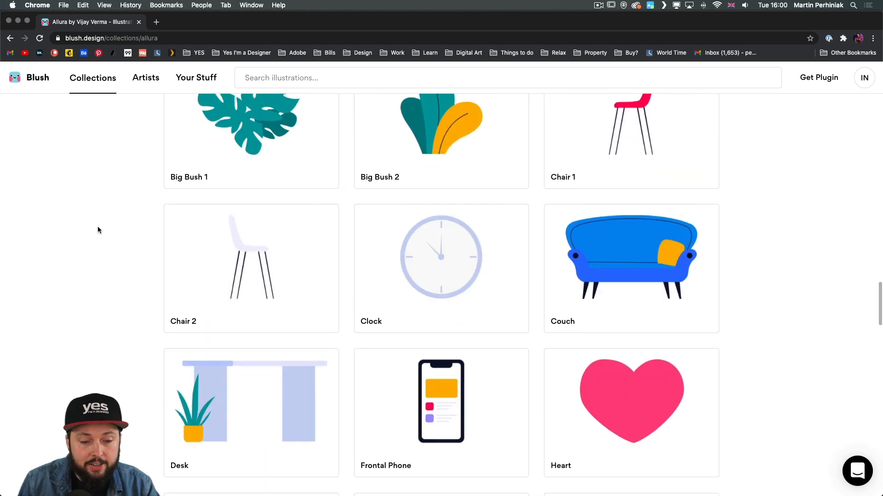
pyautogui.scroll(16, 98, 230)
pyautogui.scroll(4, 98, 228)
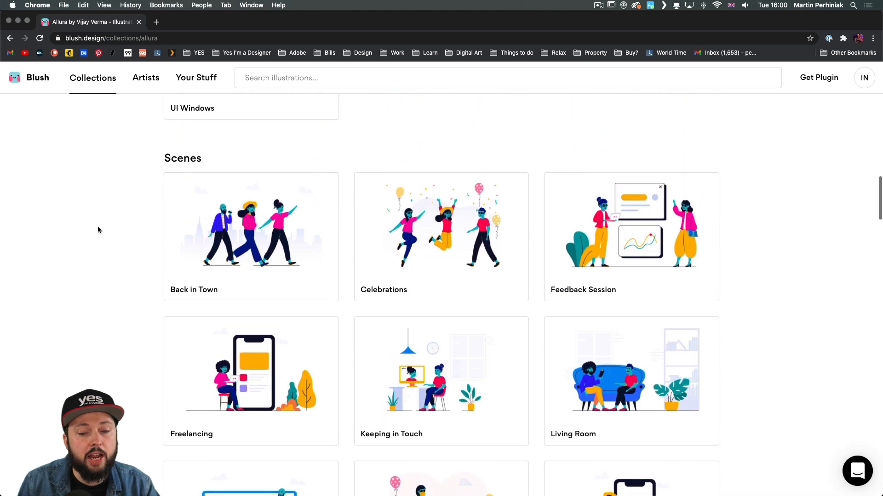
# Open the Keeping in Touch scene from the Scenes section and look over its customization options
pyautogui.scroll(-1, 147, 211)
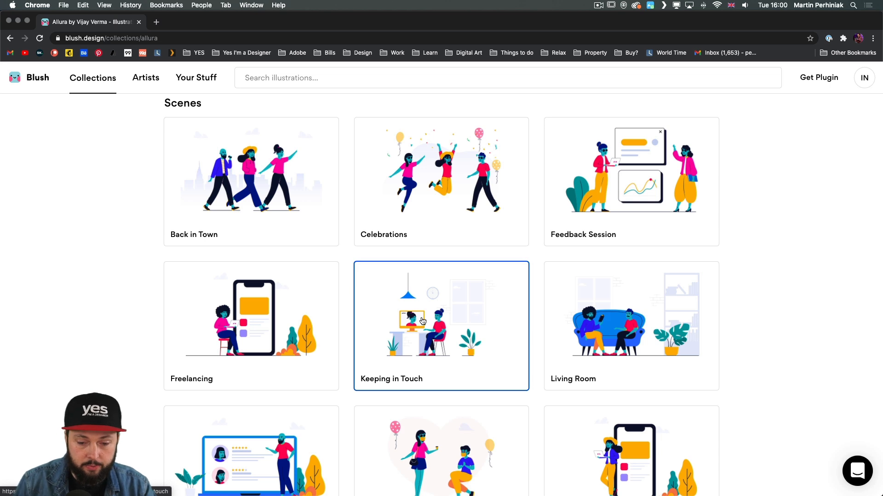
pyautogui.click(422, 321)
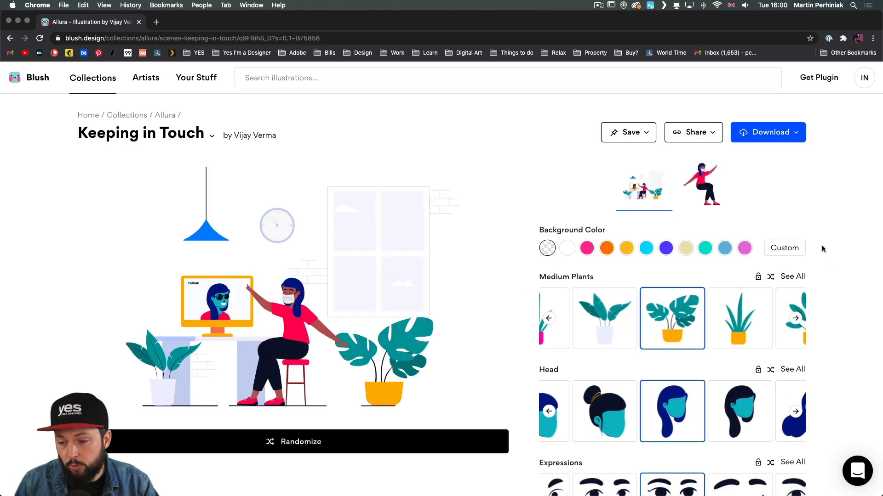
pyautogui.scroll(-5, 822, 248)
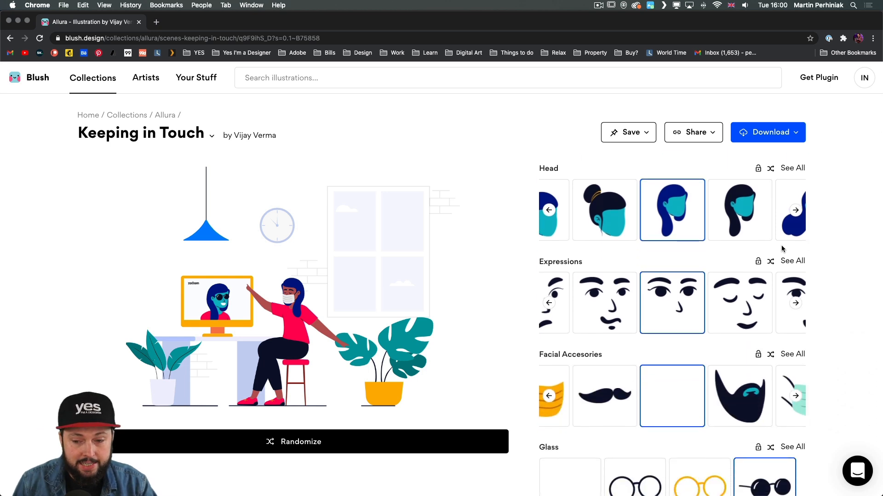
pyautogui.scroll(5, 807, 244)
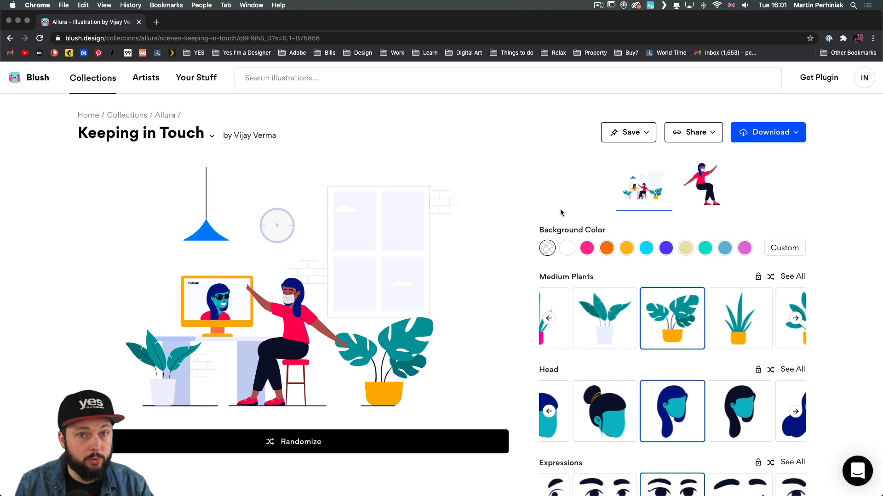
# Remove the sunglasses from the character on the monitor and choose the expression with open eyes and an open mouth
pyautogui.scroll(-4, 626, 202)
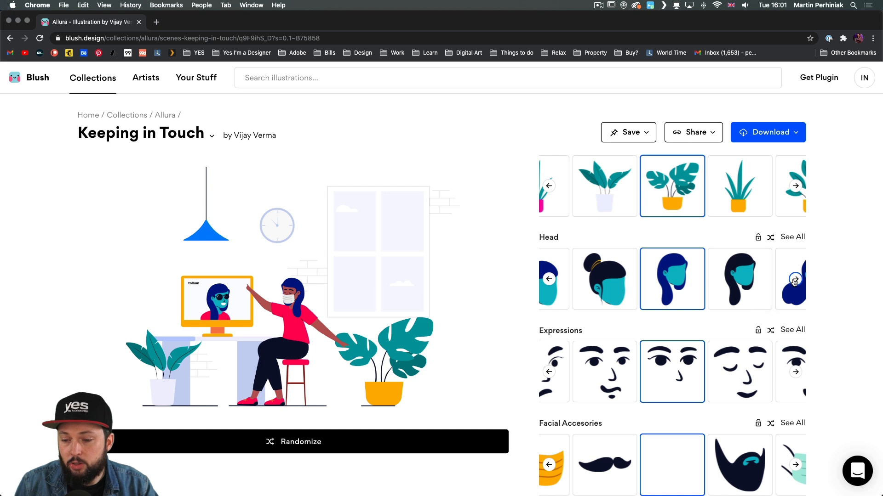
pyautogui.click(742, 370)
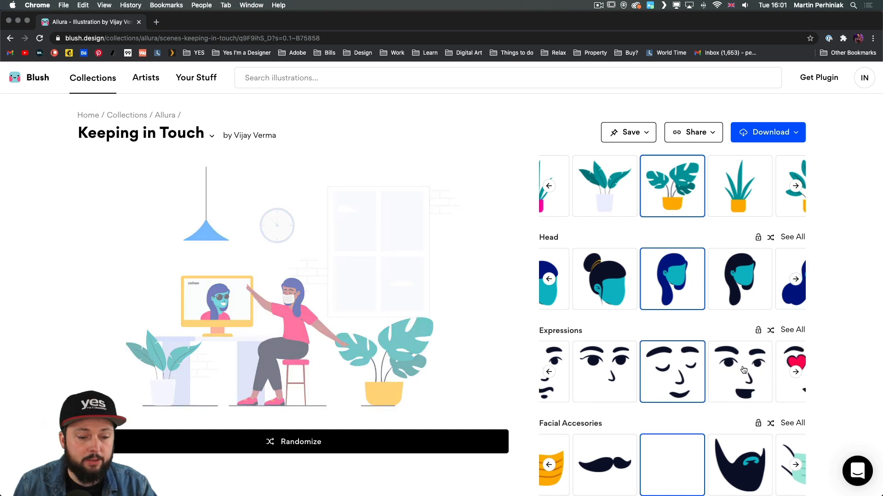
pyautogui.scroll(-5, 662, 368)
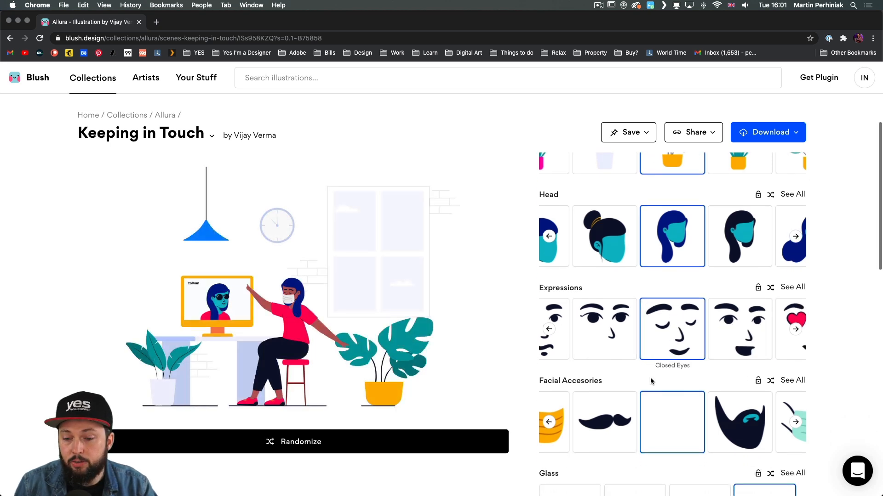
pyautogui.click(577, 437)
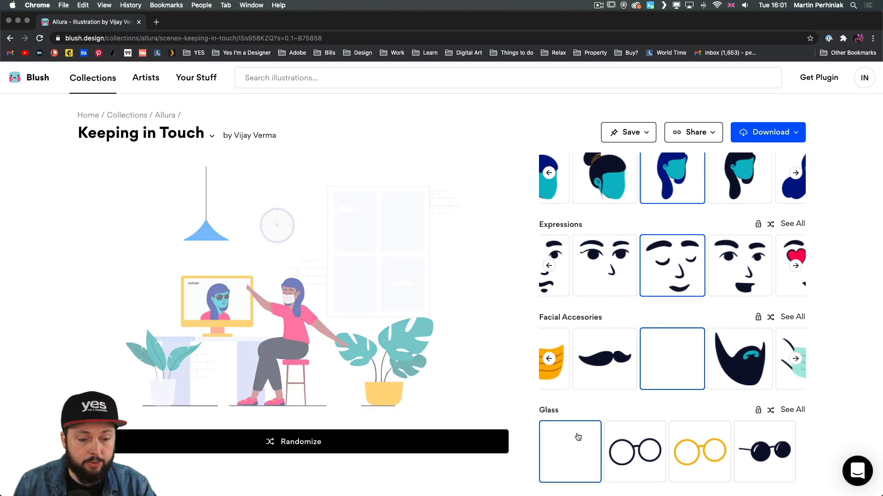
pyautogui.click(737, 262)
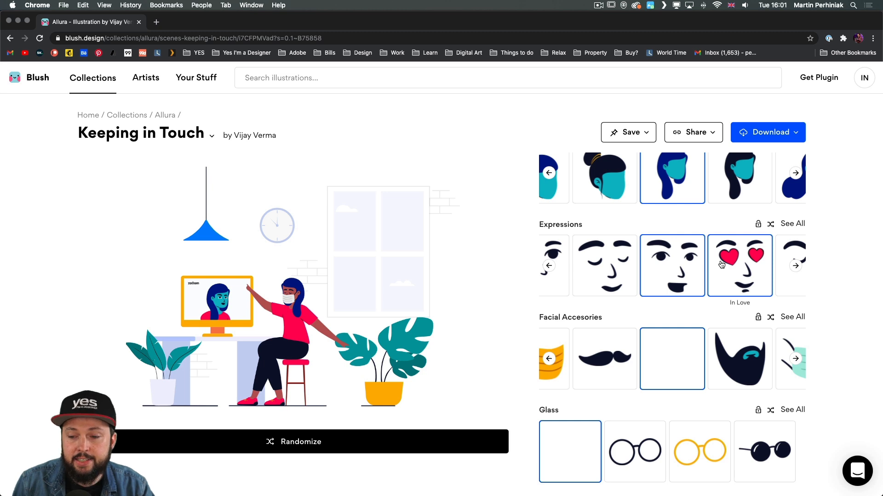
# Try the beard and the green face mask on the monitor character, and return to no facial accessory
pyautogui.click(739, 358)
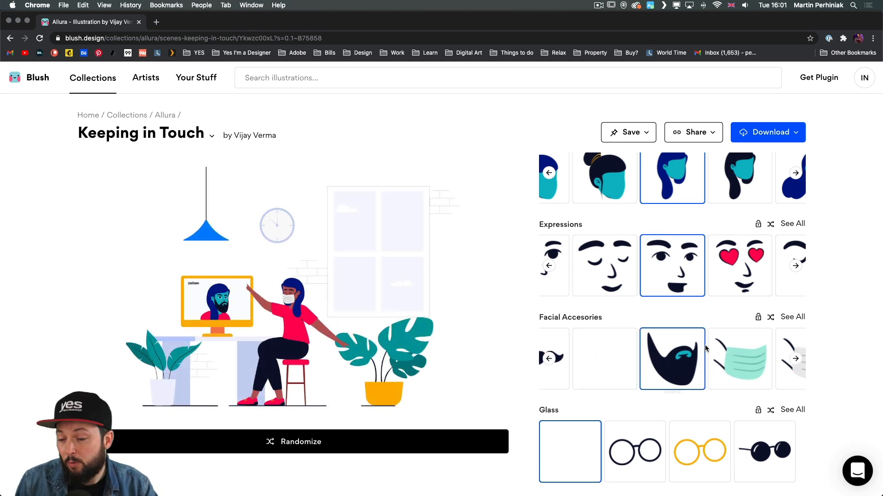
pyautogui.click(724, 353)
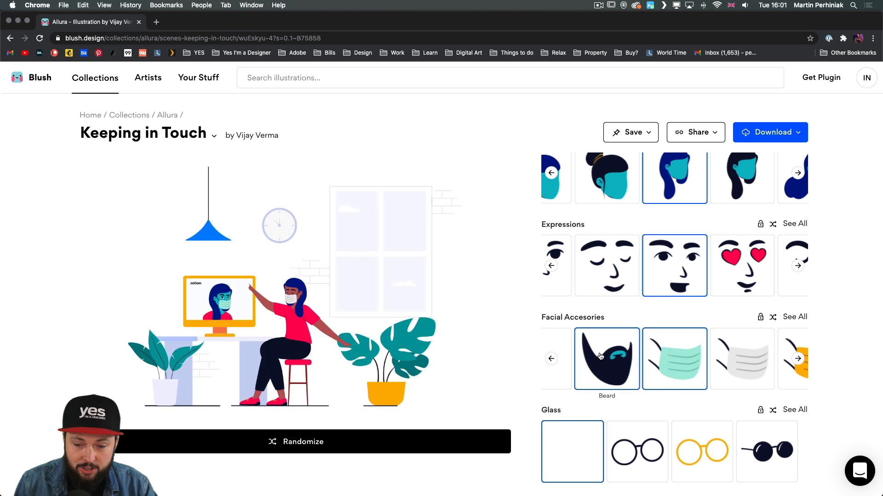
pyautogui.click(551, 358)
pyautogui.click(662, 359)
# Change the head of the character on the monitor to the one with short black hair
pyautogui.scroll(2, 702, 273)
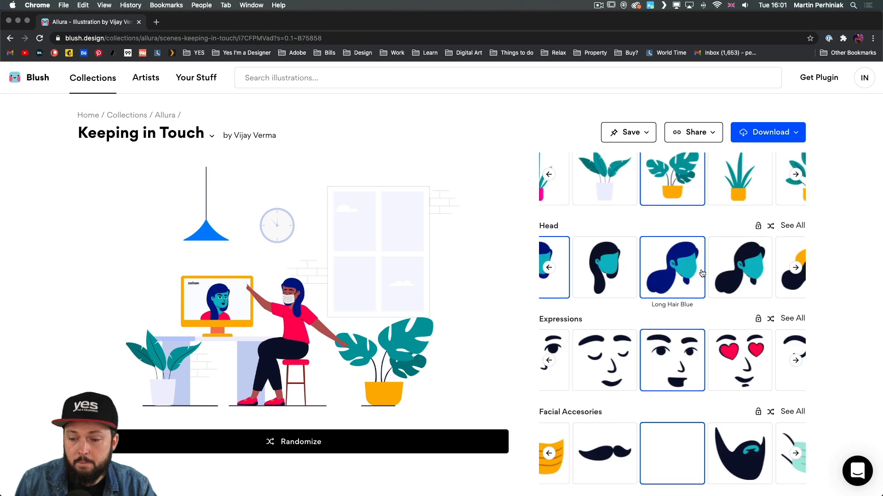
pyautogui.click(795, 268)
pyautogui.click(795, 268)
pyautogui.click(796, 268)
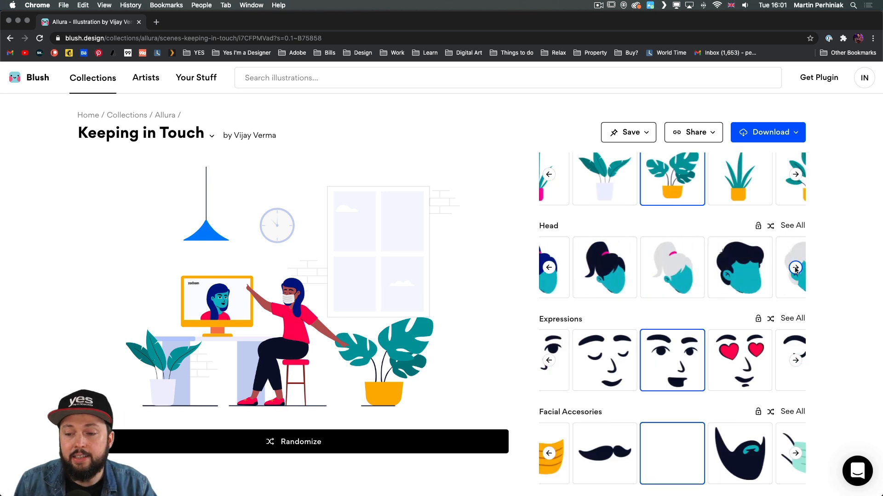
pyautogui.click(796, 268)
pyautogui.click(602, 274)
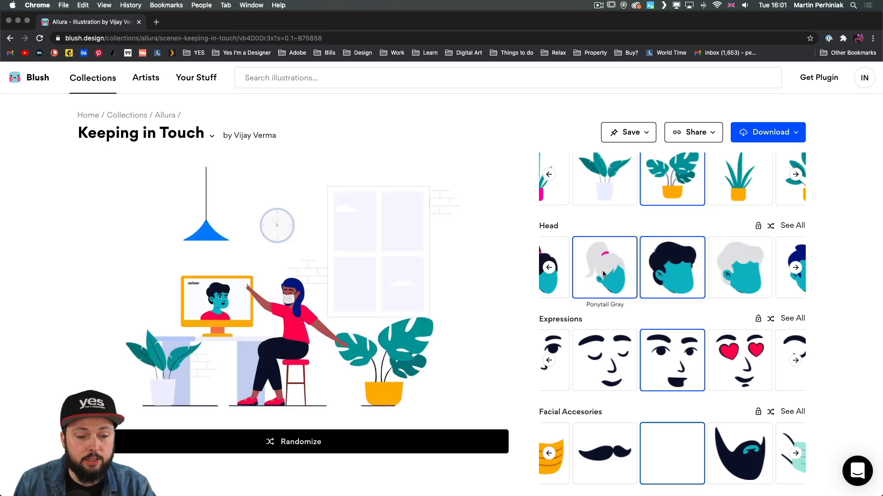
# Replace the plant behind the seated character with Plant 3, the spiky one in a pink pot
pyautogui.scroll(3, 663, 309)
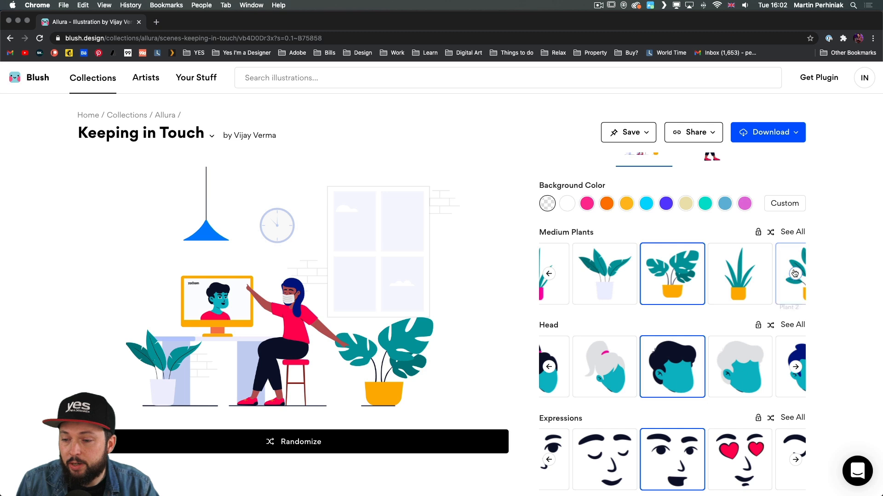
pyautogui.click(795, 275)
pyautogui.click(678, 292)
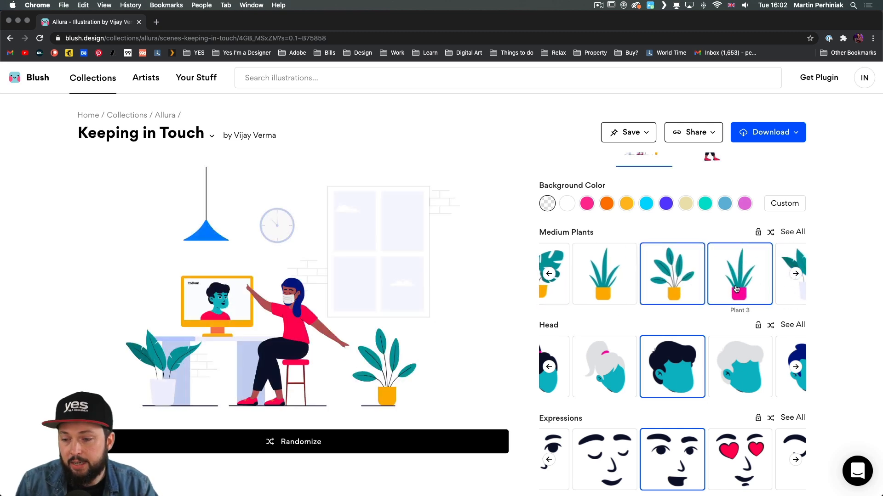
pyautogui.click(759, 275)
# Swap the plant beside the desk for the broad-leaved one in a yellow pot and replace the stool with the blue chair
pyautogui.scroll(-10, 660, 327)
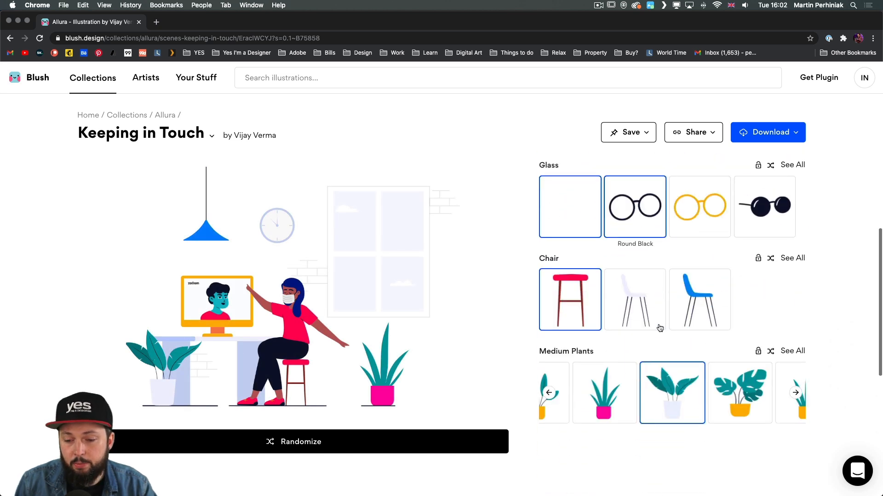
pyautogui.click(738, 395)
pyautogui.click(695, 294)
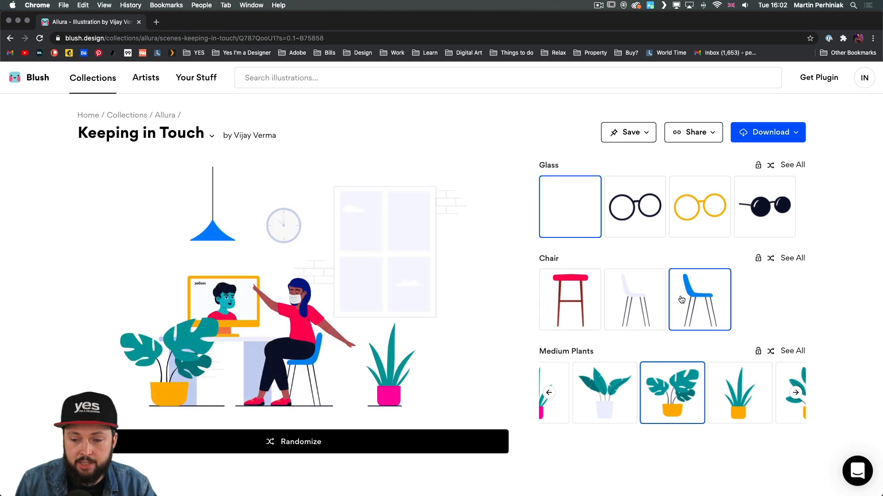
pyautogui.click(657, 301)
pyautogui.click(690, 301)
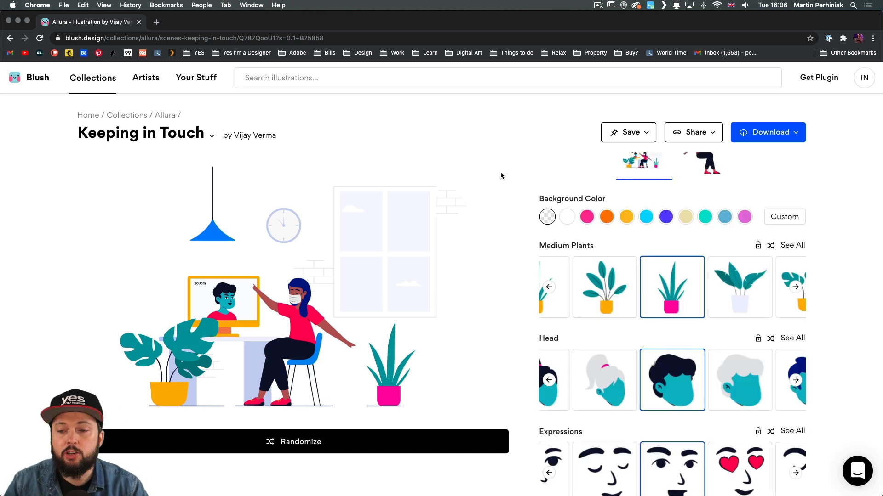
pyautogui.scroll(2, 501, 176)
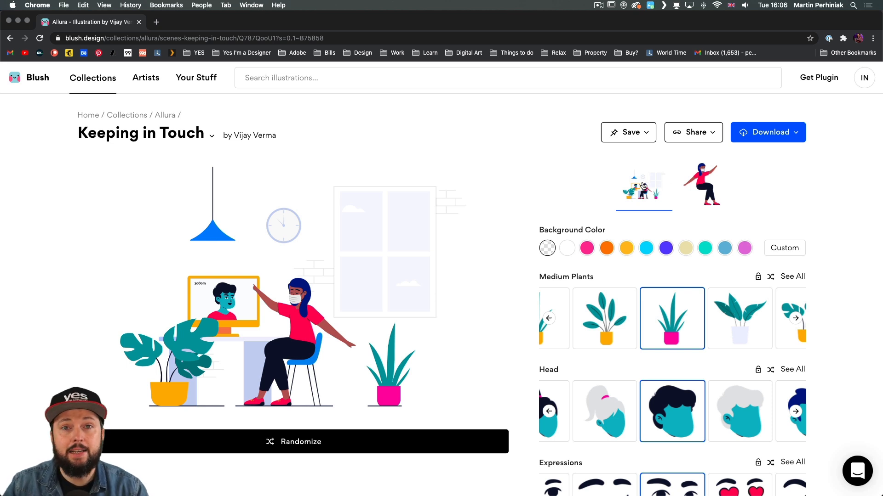
# Open the seated character's options, try several skin colors, and set the skin color to teal
pyautogui.click(708, 191)
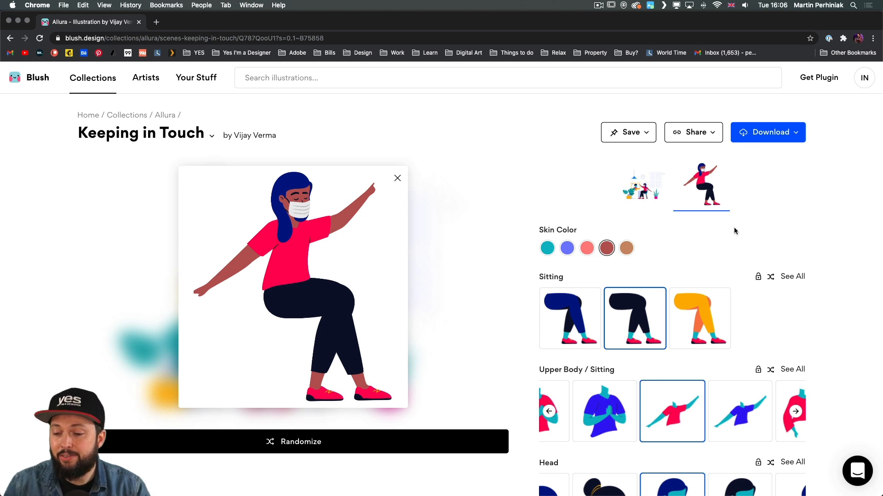
pyautogui.scroll(-2, 814, 209)
pyautogui.scroll(2, 816, 239)
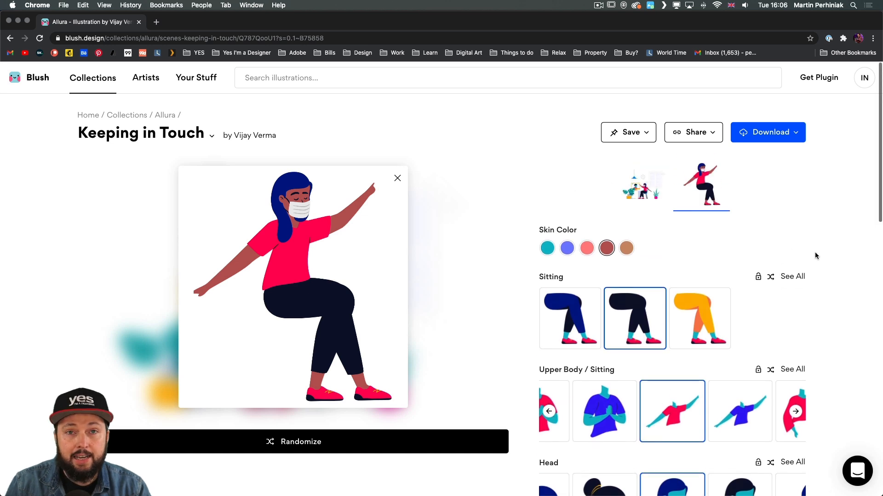
pyautogui.scroll(-1, 805, 276)
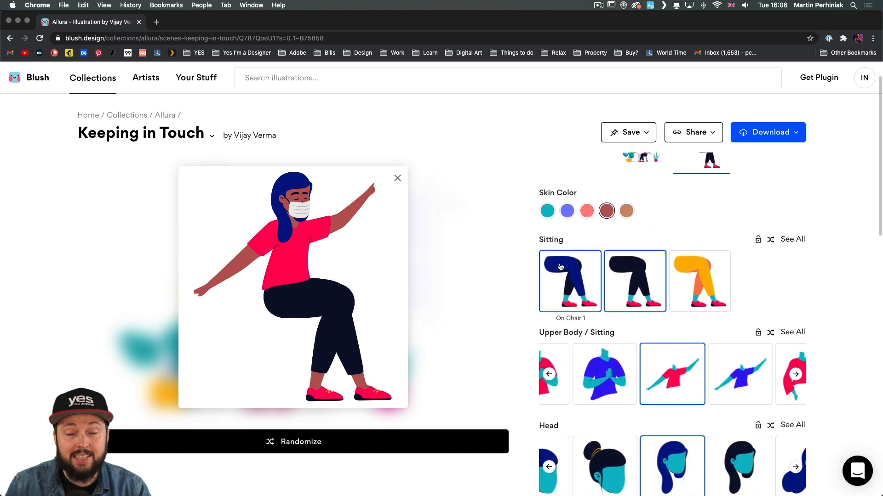
pyautogui.click(587, 212)
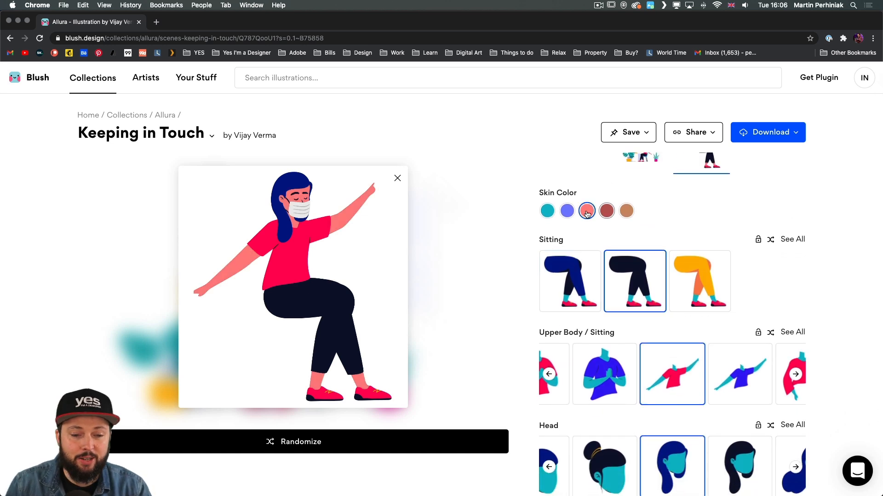
pyautogui.click(567, 211)
pyautogui.click(548, 212)
pyautogui.click(586, 211)
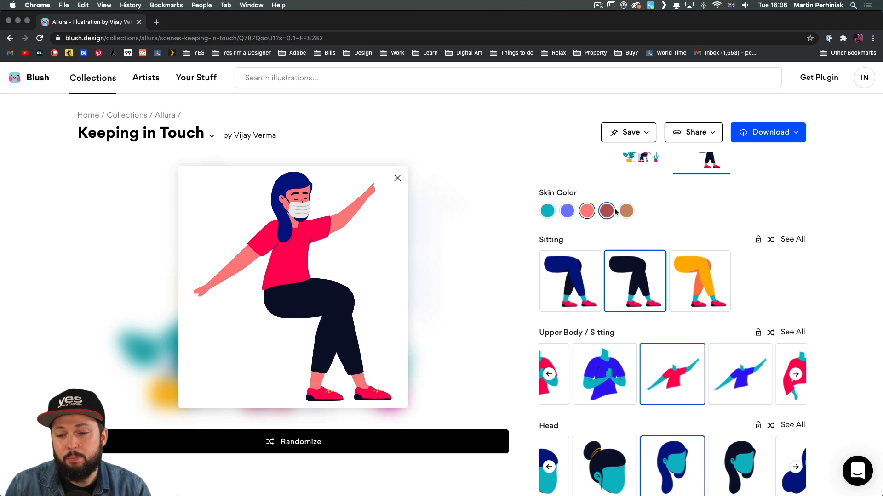
pyautogui.click(607, 212)
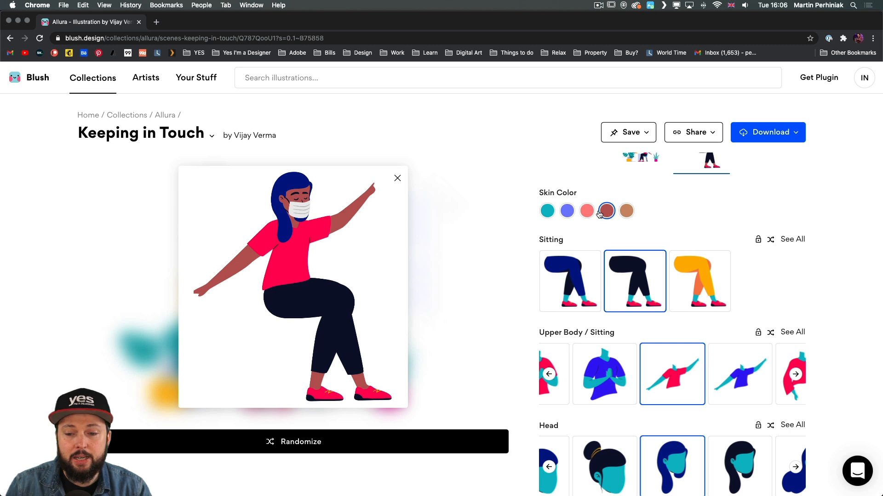
pyautogui.click(552, 214)
pyautogui.click(567, 213)
pyautogui.click(547, 212)
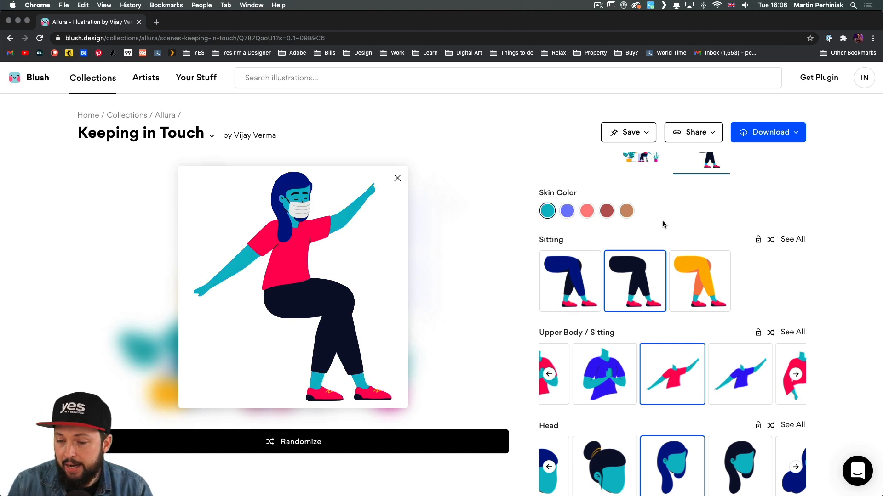
# Give the seated character the yellow trousers and the red-shirt upper body with the arms held low in front
pyautogui.click(697, 276)
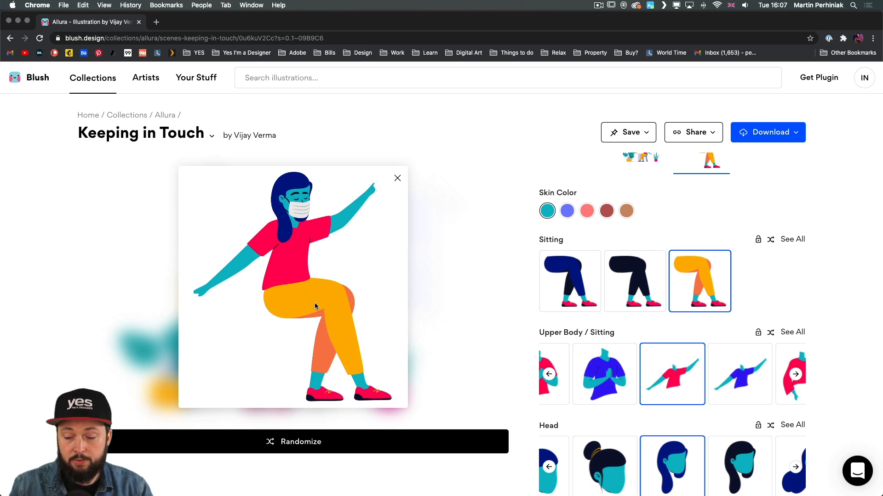
pyautogui.scroll(-4, 841, 273)
pyautogui.click(800, 292)
pyautogui.click(800, 291)
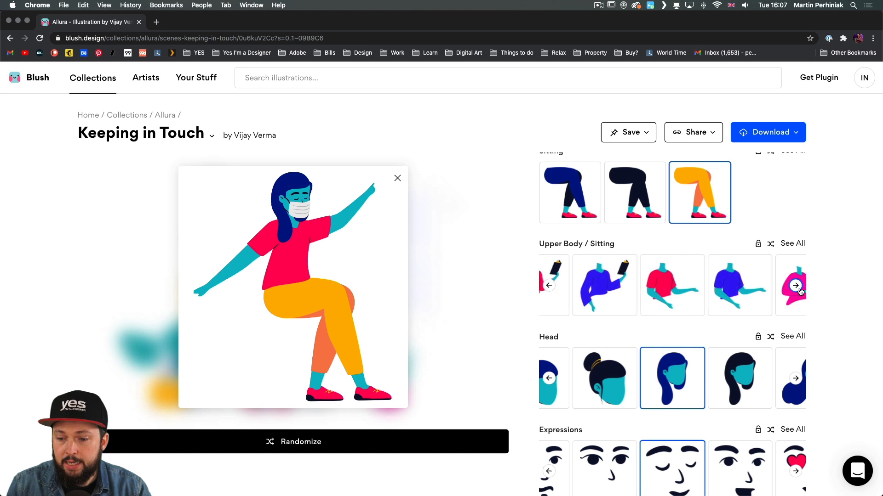
pyautogui.click(660, 289)
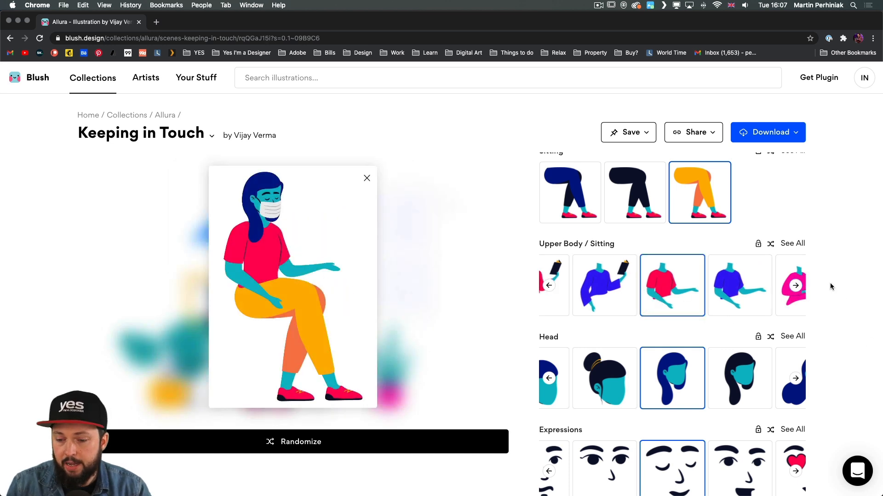
# Change the seated character's head to the one with the black hair bun
pyautogui.scroll(-2, 829, 282)
pyautogui.scroll(-1, 829, 282)
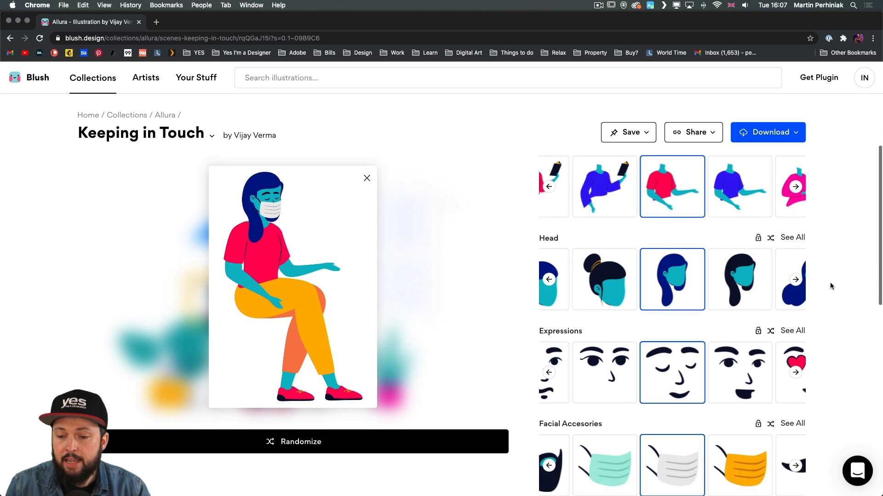
pyautogui.click(624, 282)
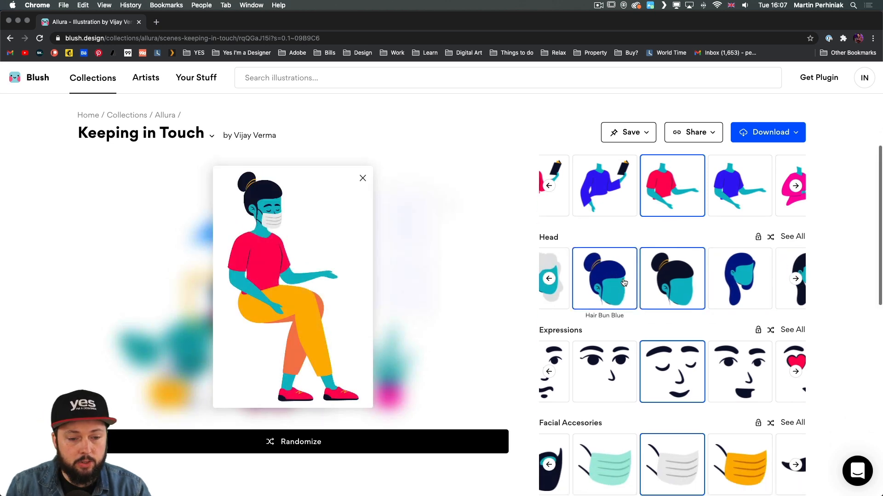
# Remove the seated character's face mask by choosing the empty facial accessory
pyautogui.scroll(-2, 717, 400)
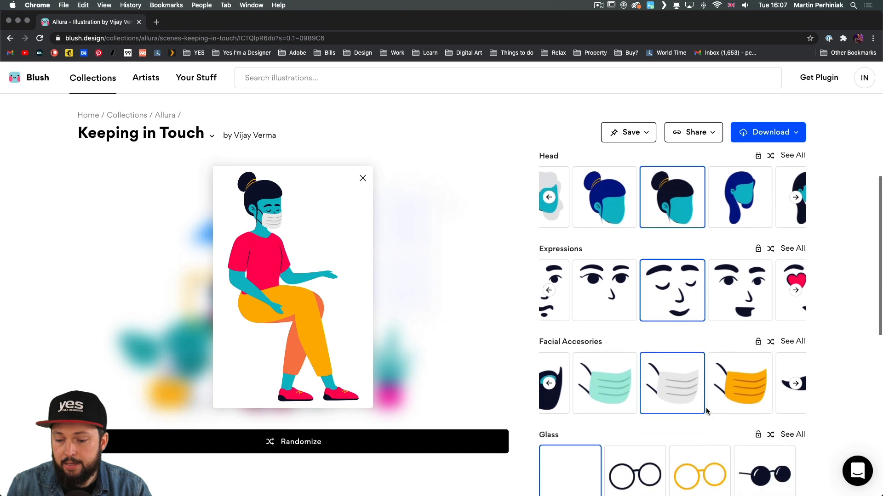
pyautogui.click(795, 380)
pyautogui.click(795, 380)
pyautogui.click(795, 380)
pyautogui.click(602, 381)
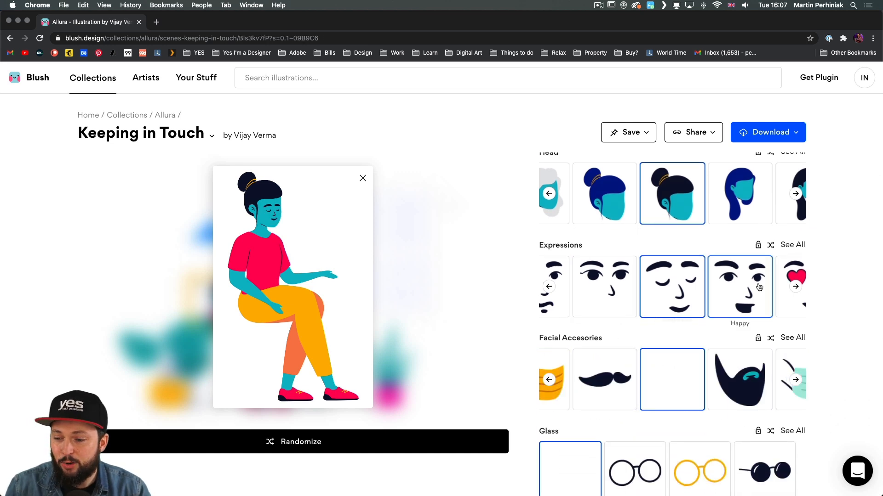
# Look through the available expressions and give the seated character the Happy one
pyautogui.click(796, 287)
pyautogui.click(796, 287)
pyautogui.click(796, 287)
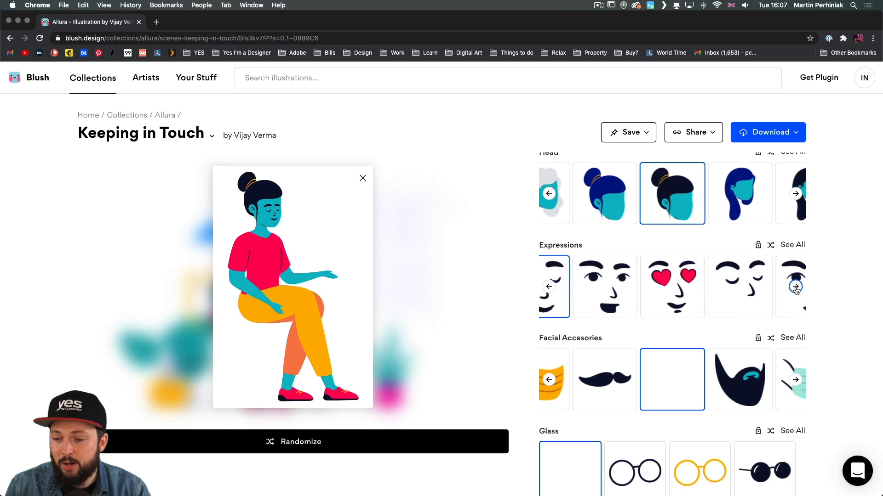
pyautogui.click(796, 287)
pyautogui.click(796, 287)
pyautogui.click(796, 287)
pyautogui.click(795, 287)
pyautogui.click(795, 287)
pyautogui.click(703, 299)
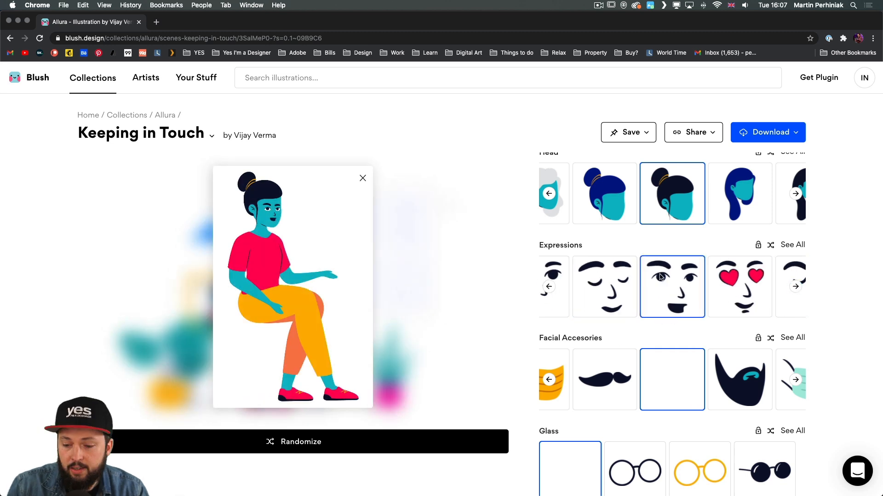
# Add the round dark-framed glasses to the seated character and return to the full scene
pyautogui.click(631, 457)
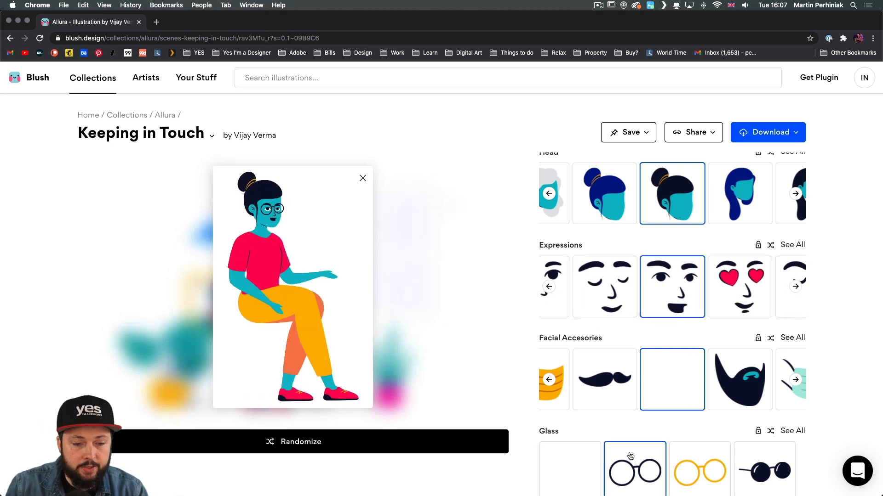
pyautogui.scroll(-3, 740, 304)
pyautogui.scroll(8, 738, 287)
pyautogui.scroll(2, 737, 285)
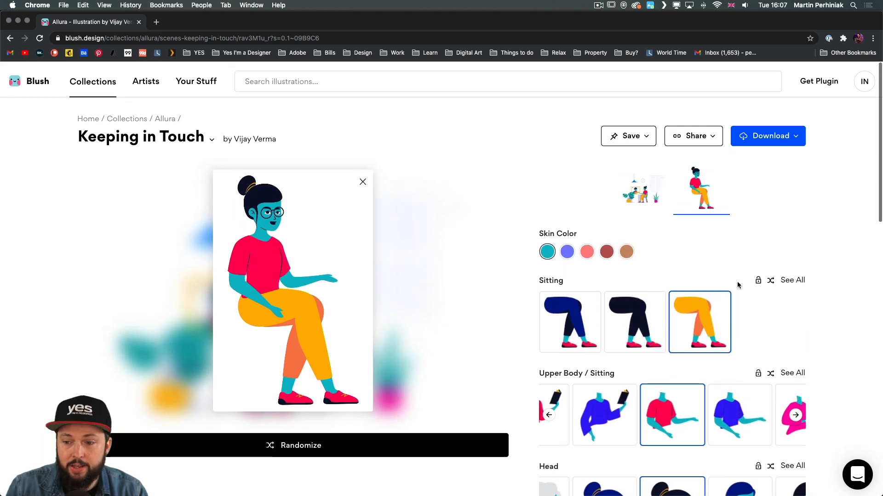
pyautogui.click(642, 185)
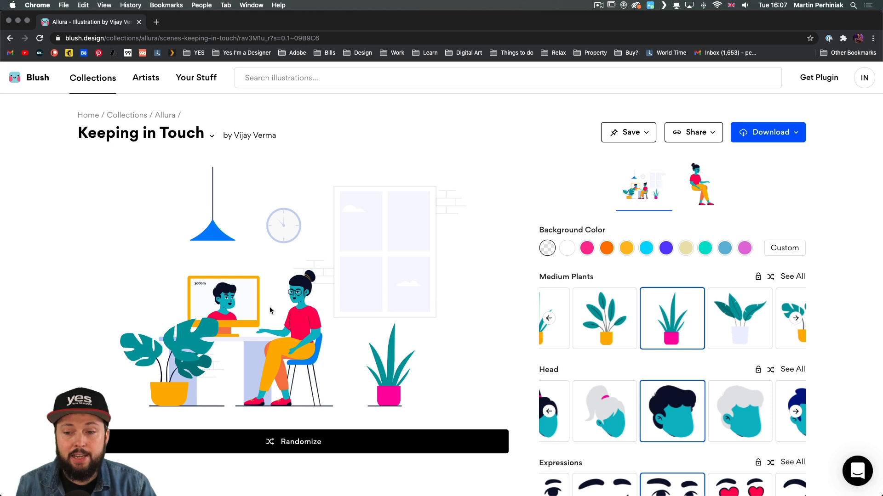
# Save the current combination of the Keeping in Touch scene for reuse
pyautogui.click(636, 134)
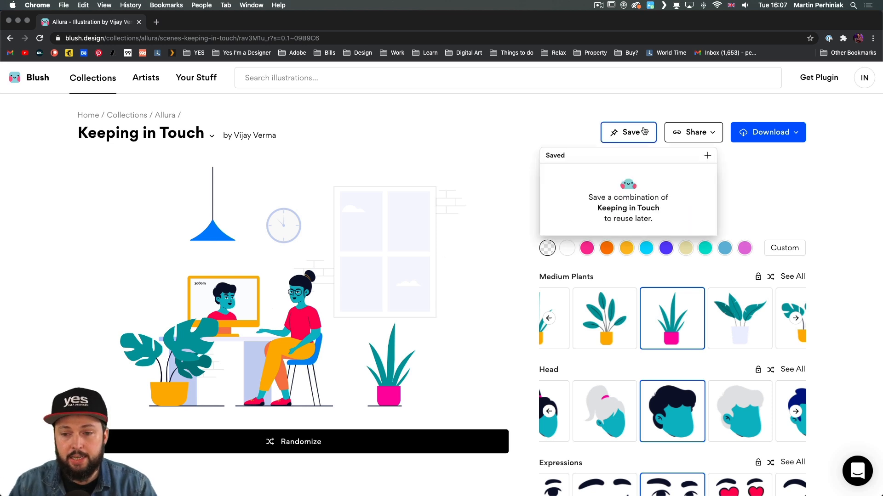
pyautogui.click(708, 157)
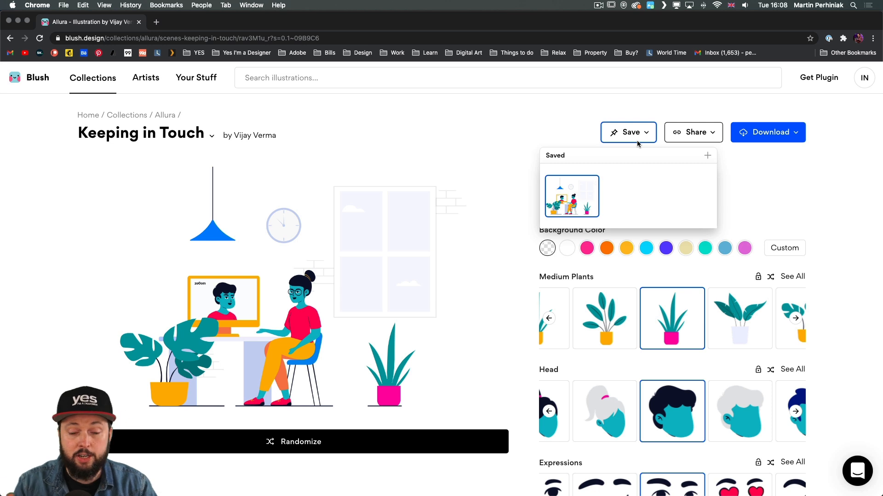
pyautogui.click(405, 150)
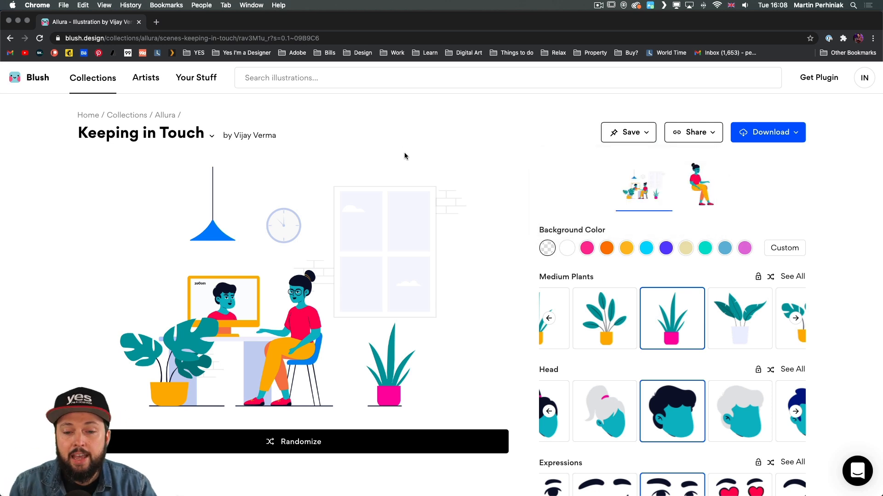
# Randomize the scene and save the generated version as a second combination
pyautogui.click(362, 448)
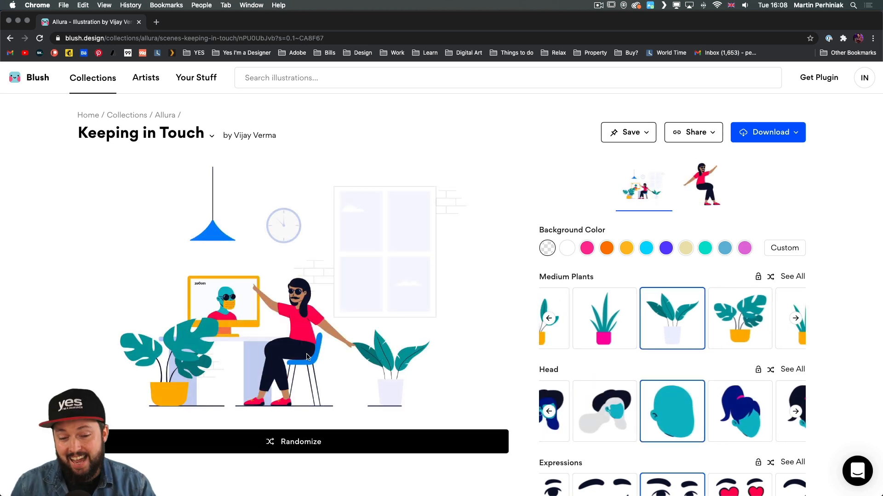
pyautogui.click(641, 133)
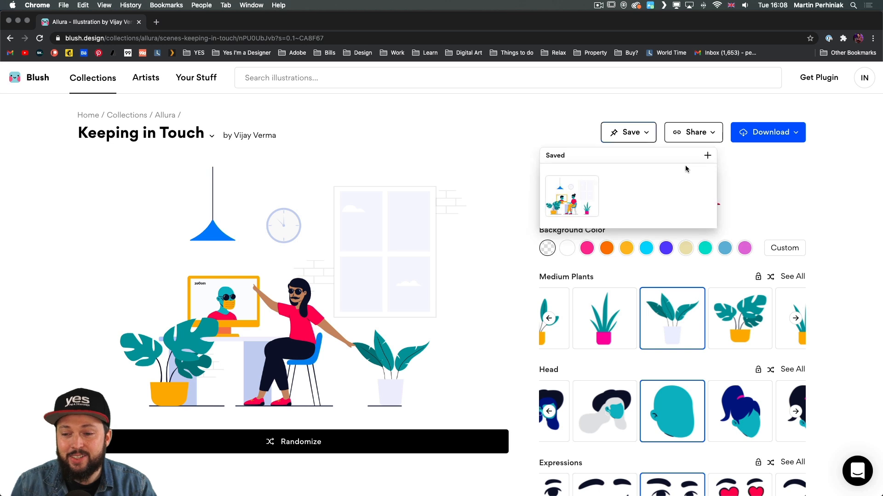
pyautogui.click(707, 157)
# Switch between the two saved combinations, view the second one's options, and reload the first combination
pyautogui.click(577, 205)
pyautogui.click(626, 203)
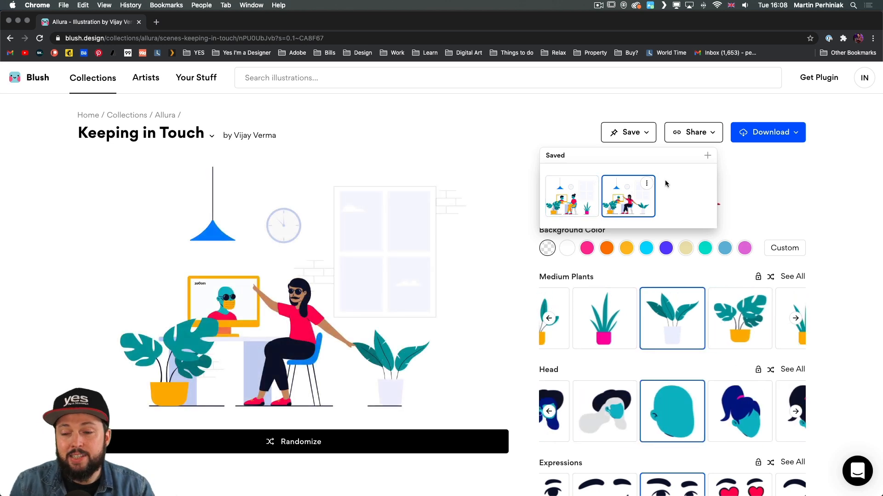
pyautogui.click(646, 183)
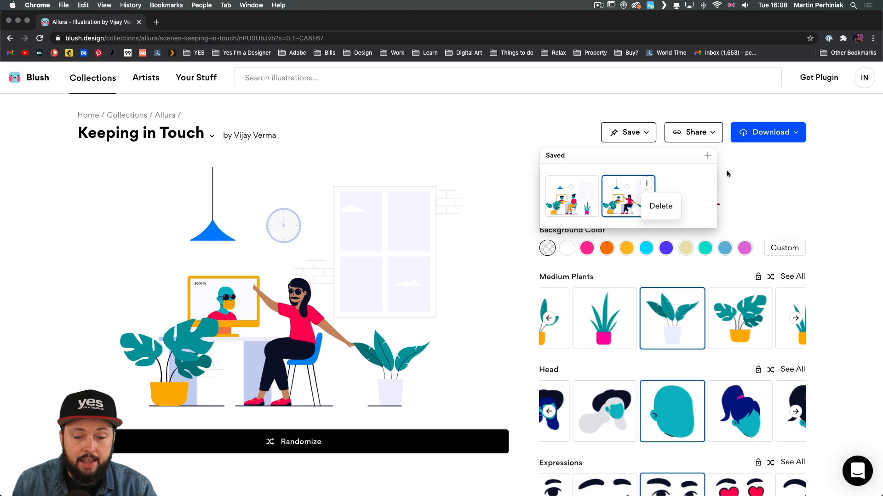
pyautogui.click(578, 197)
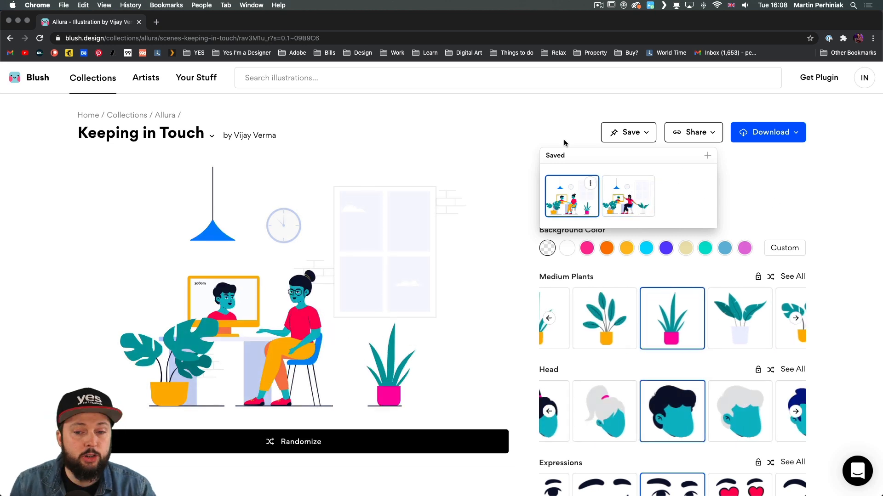
# Download the customized scene as an SVG file
pyautogui.click(798, 133)
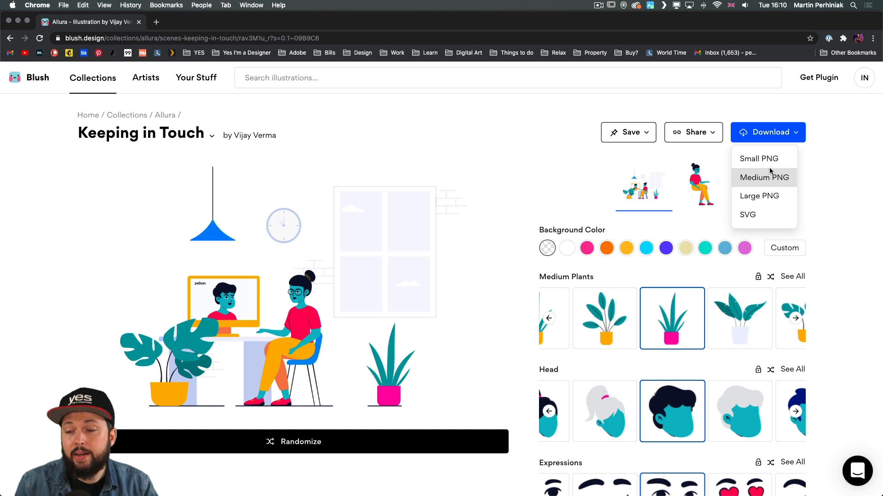
pyautogui.click(754, 216)
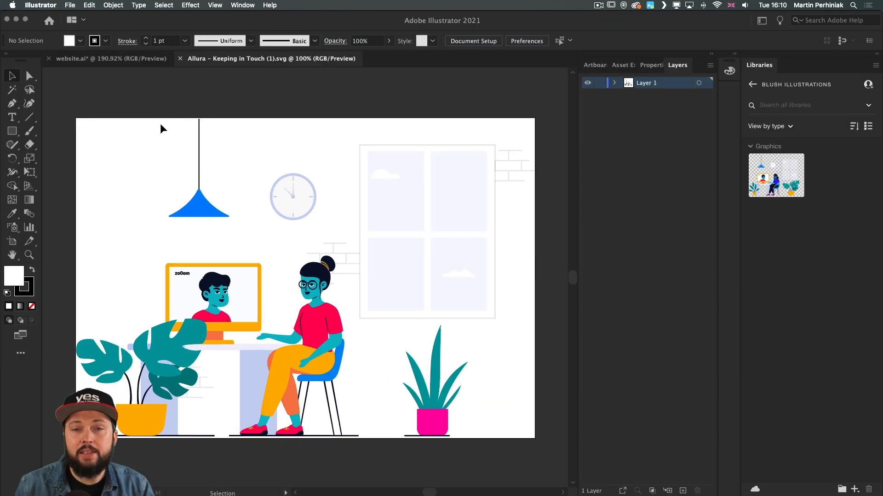
# In Illustrator, select the SVG artwork, expand its layer and master group, and toggle the seated character group's visibility
pyautogui.click(199, 206)
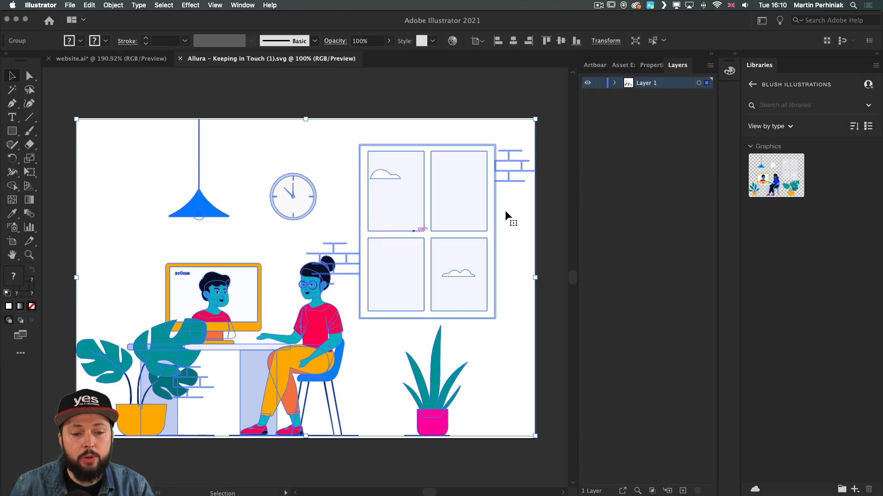
pyautogui.click(615, 84)
pyautogui.click(628, 96)
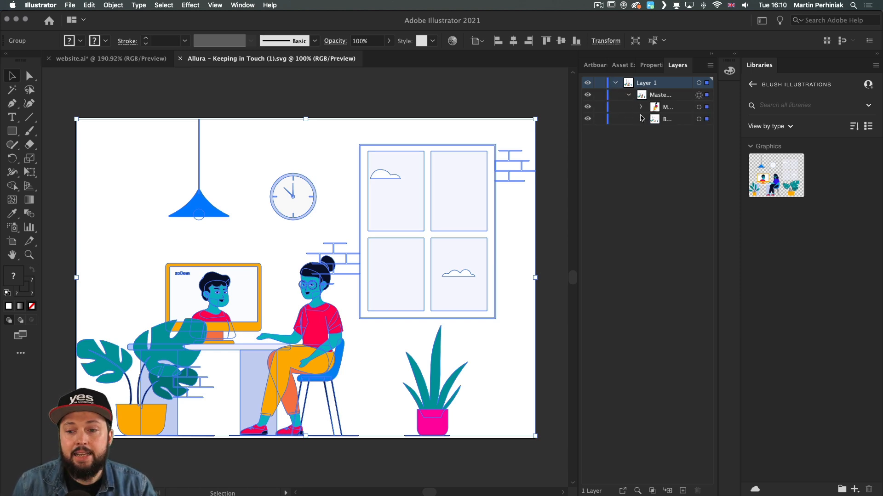
pyautogui.click(588, 107)
pyautogui.click(589, 108)
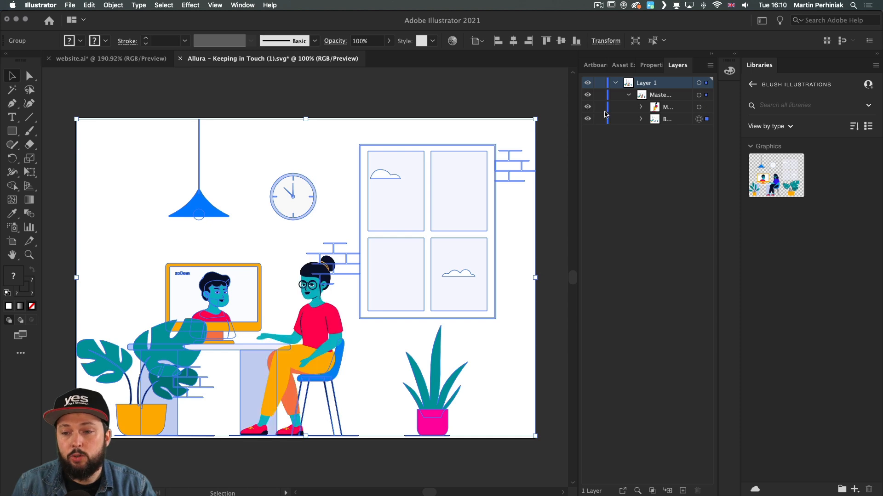
# Expand the background group and toggle the visibility of the broad-leaved plant in the yellow pot
pyautogui.click(641, 119)
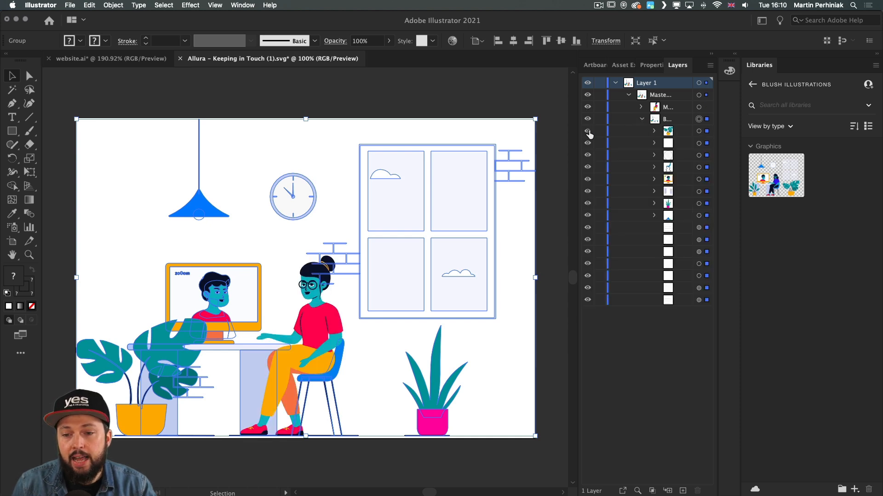
pyautogui.click(588, 131)
pyautogui.click(589, 132)
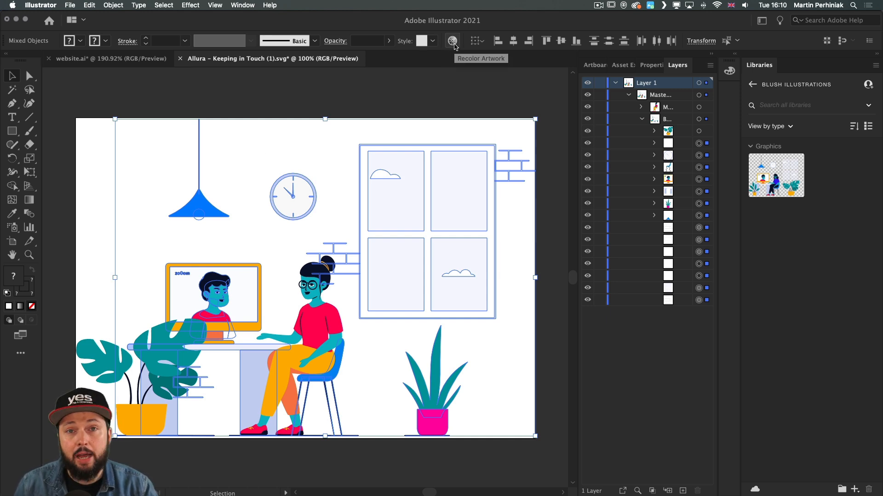
# Select the entire customized scene and add it to the Blush Illustrations library as a graphic
pyautogui.press('super+a')
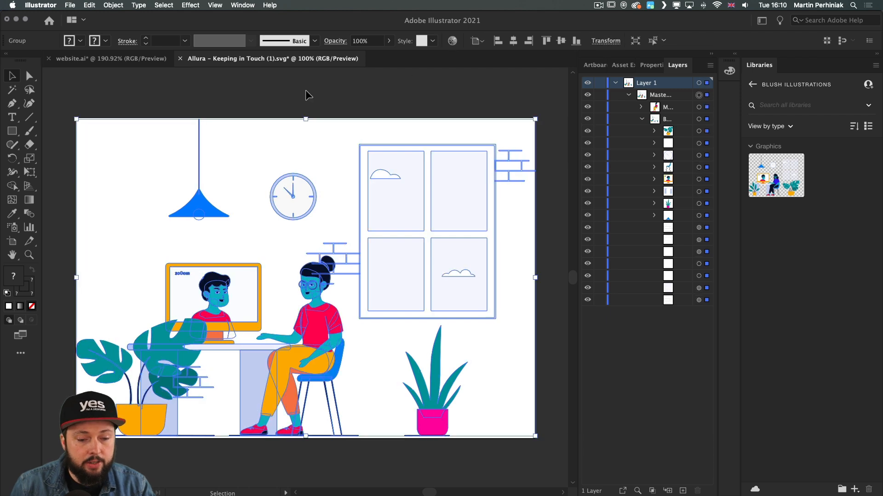
pyautogui.moveTo(428, 211); pyautogui.dragTo(803, 251)
pyautogui.click(485, 106)
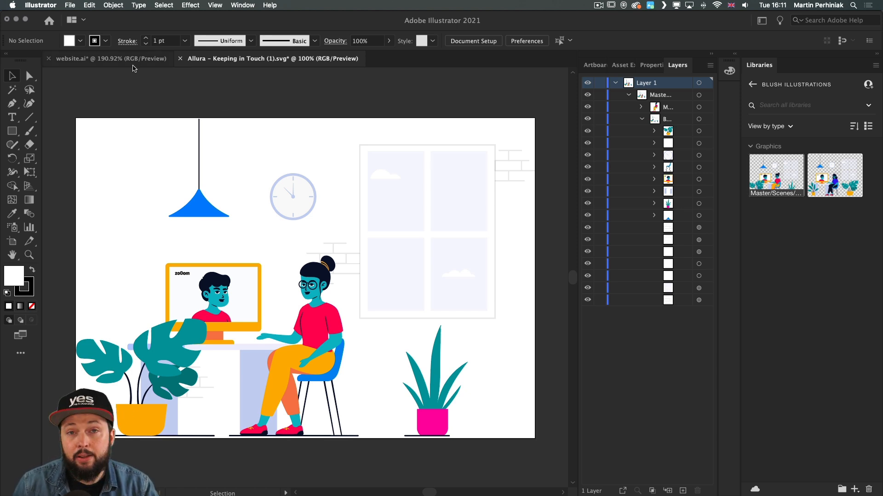
# Place the library graphic with the teal seated character into the website.ai design, on the characters layer, beside the headline
pyautogui.click(117, 63)
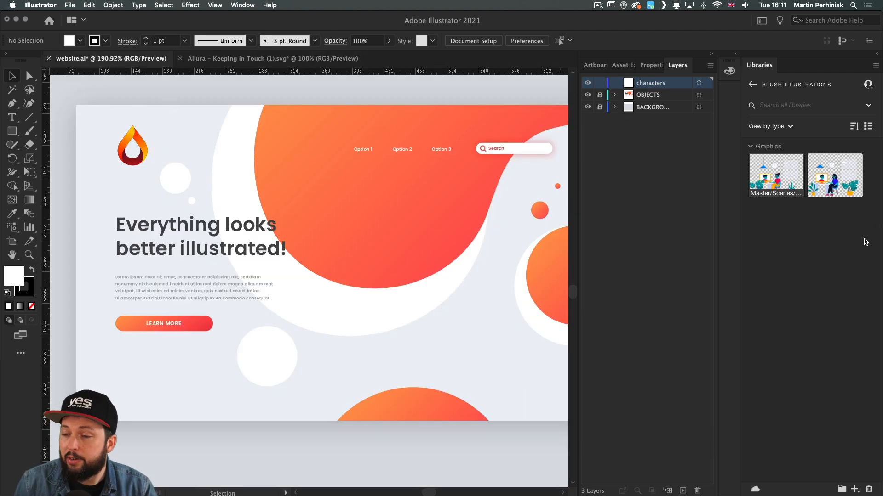
pyautogui.moveTo(775, 179); pyautogui.dragTo(441, 298)
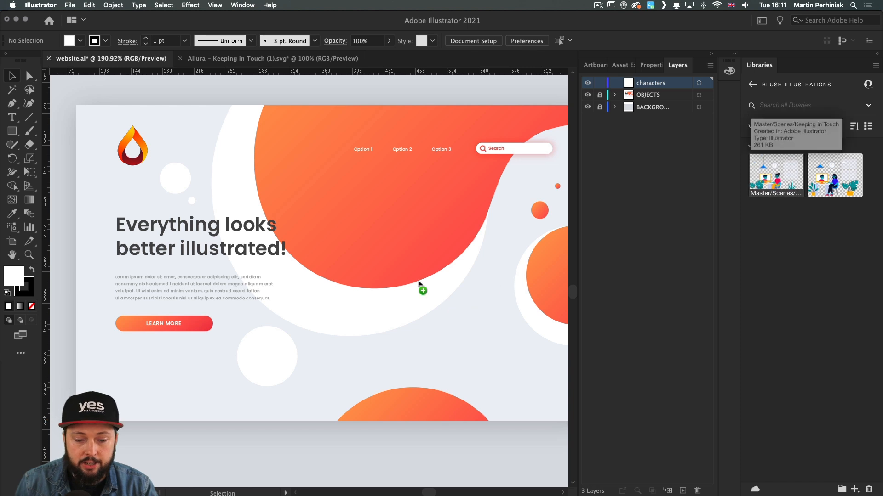
pyautogui.moveTo(308, 190); pyautogui.dragTo(565, 419)
pyautogui.click(463, 462)
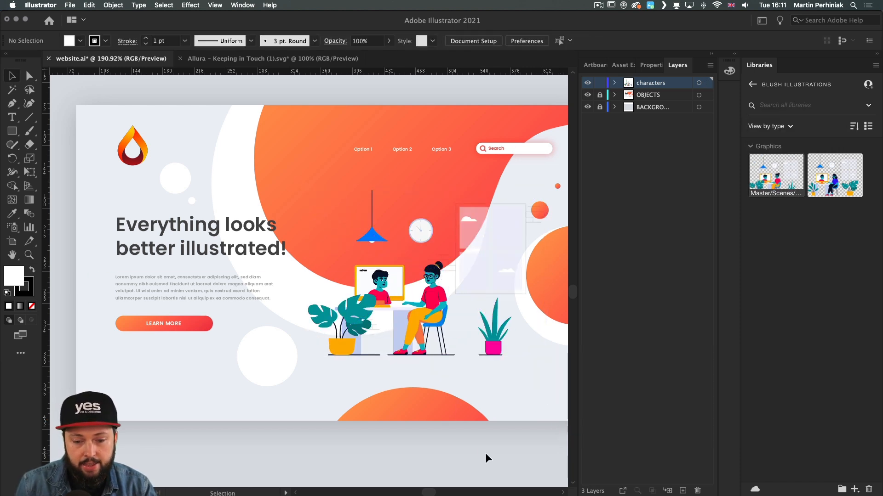
# Enlarge the placed scene to fill the space beside the headline, and hide the panels to show the full web design
pyautogui.hscroll(5, 339, 385)
pyautogui.click(418, 352)
pyautogui.moveTo(455, 355); pyautogui.dragTo(494, 394)
pyautogui.moveTo(274, 273); pyautogui.dragTo(266, 253)
pyautogui.click(555, 232)
pyautogui.moveTo(361, 216); pyautogui.dragTo(402, 219)
pyautogui.press('Tab')
pyautogui.moveTo(363, 160); pyautogui.dragTo(518, 174)
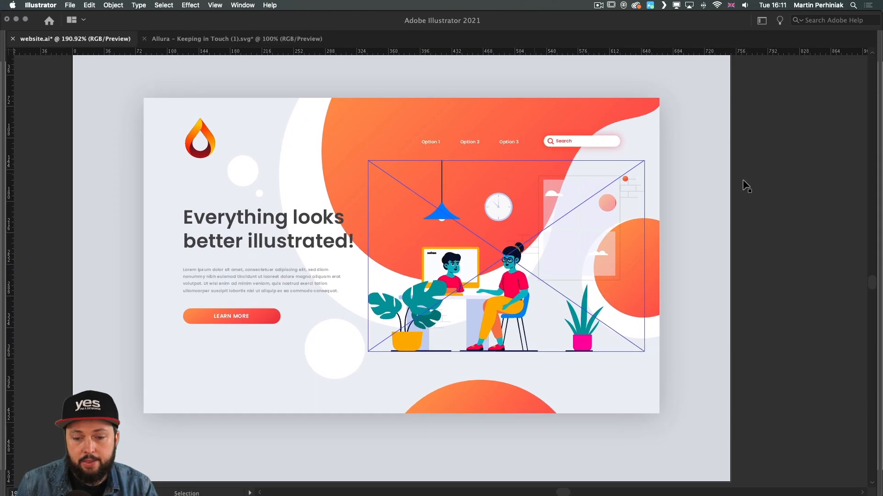
pyautogui.moveTo(660, 203); pyautogui.dragTo(684, 200)
pyautogui.moveTo(582, 204); pyautogui.dragTo(677, 197)
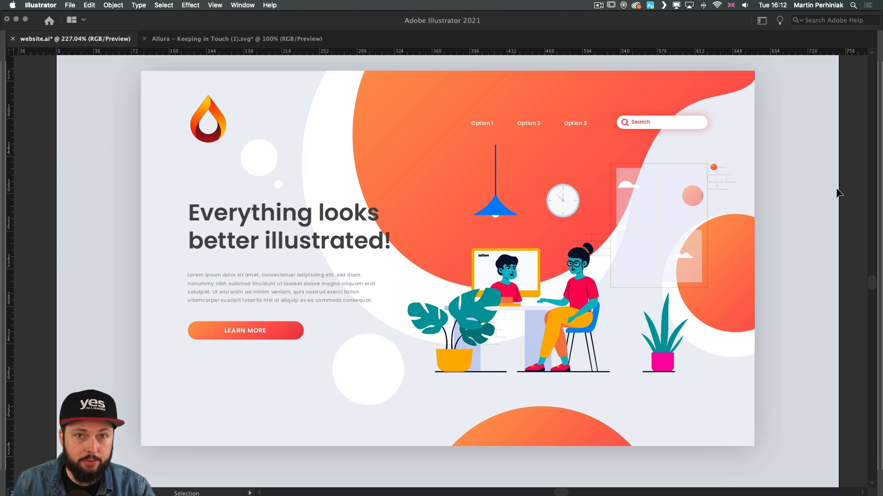
# Switch to Blush in Chrome, browse the Allura collection's characters, and open the Avatar character
pyautogui.press('super+Tab')
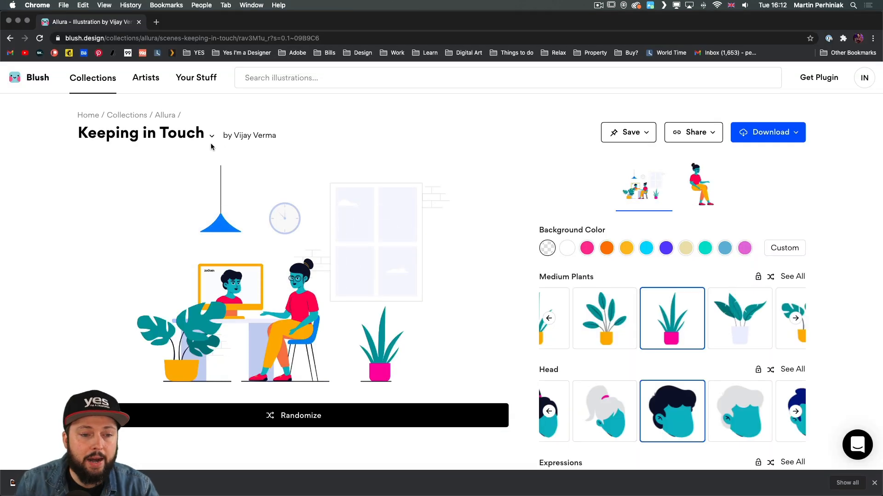
pyautogui.click(167, 116)
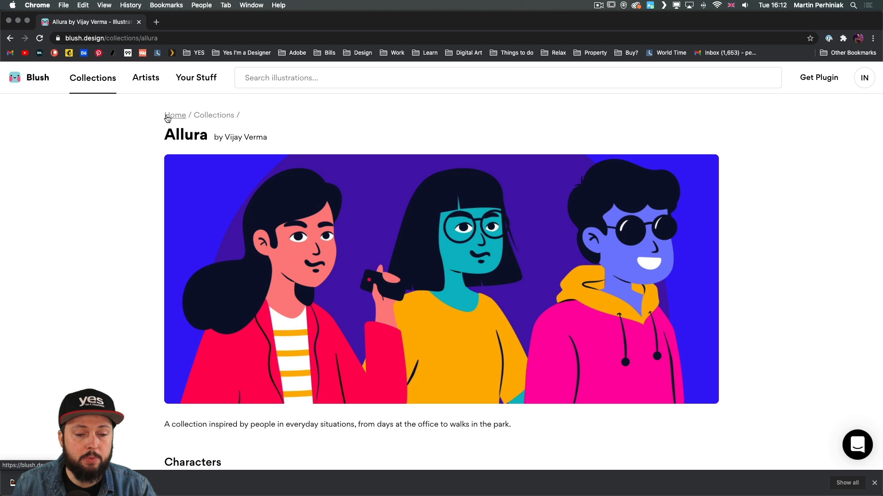
pyautogui.scroll(-10, 81, 266)
pyautogui.scroll(2, 120, 165)
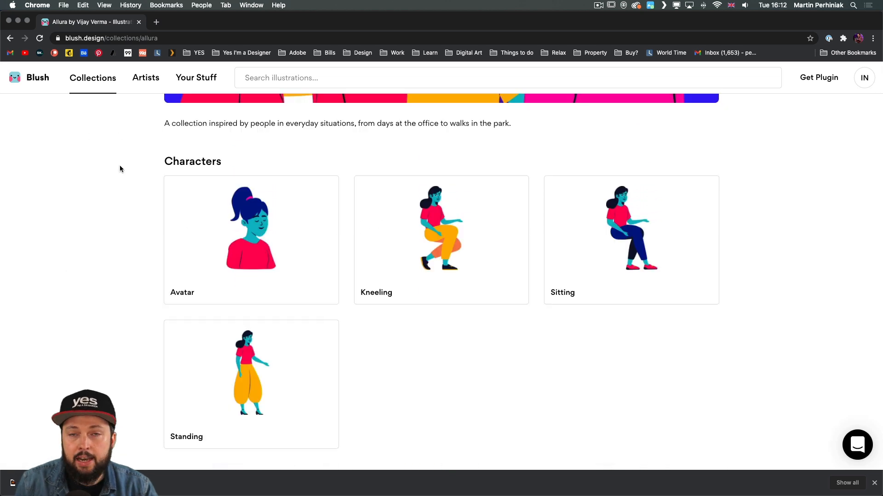
pyautogui.click(261, 231)
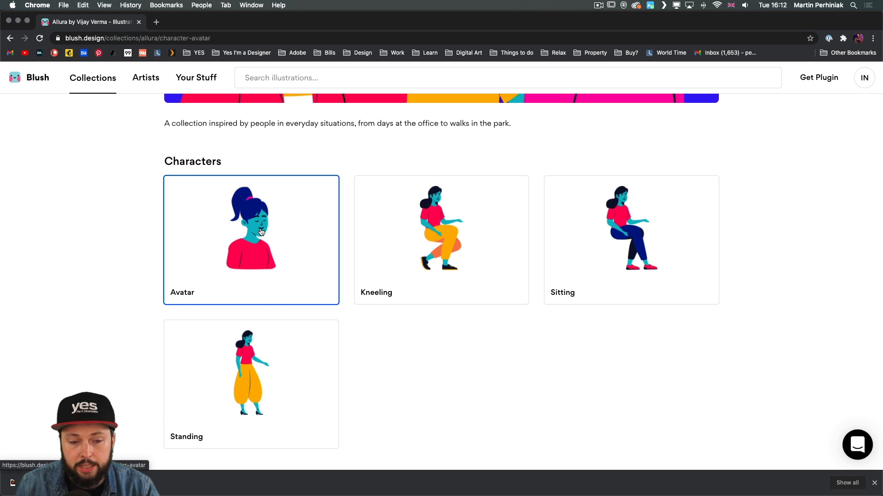
# Randomize the avatar several times to get one with a yellow hat, and set its facial accessory to None
pyautogui.click(327, 411)
pyautogui.click(327, 411)
pyautogui.click(325, 411)
pyautogui.click(327, 416)
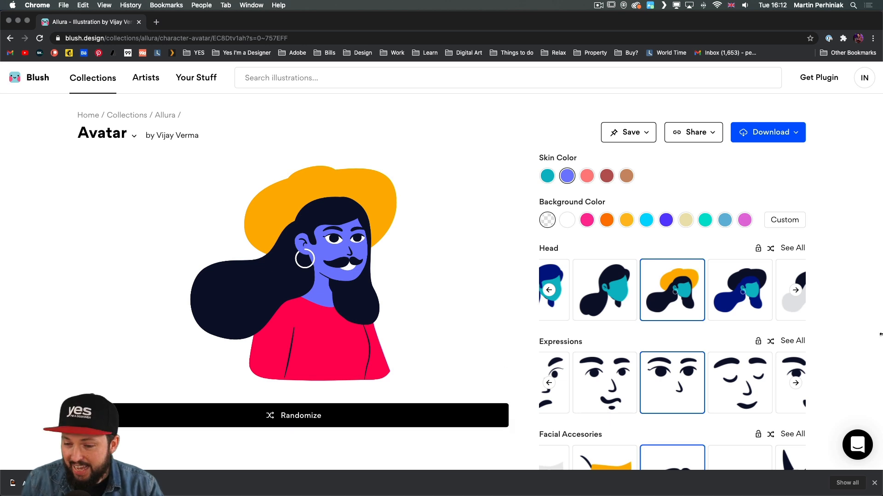
pyautogui.scroll(-3, 671, 312)
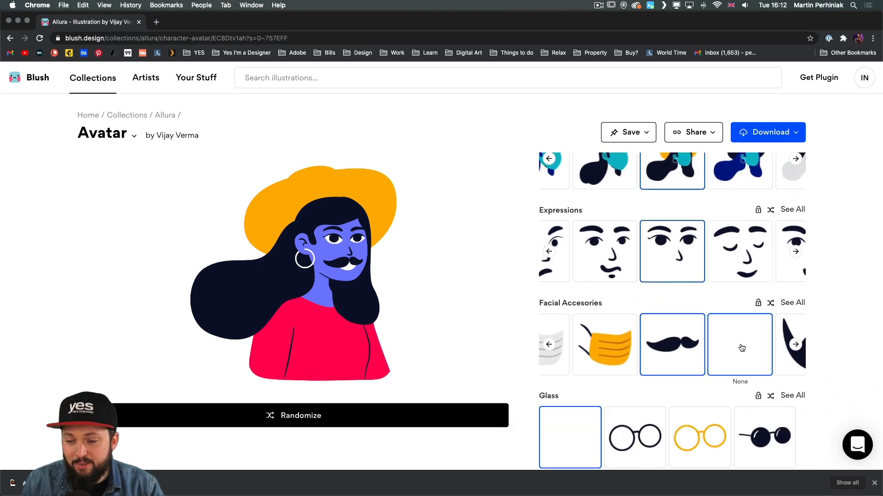
pyautogui.click(741, 352)
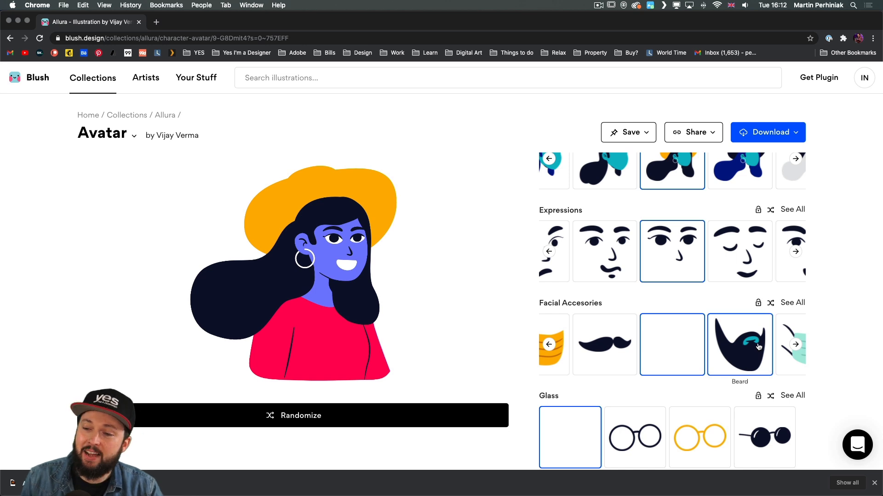
# Download the customized avatar as an SVG and as a medium PNG
pyautogui.click(753, 138)
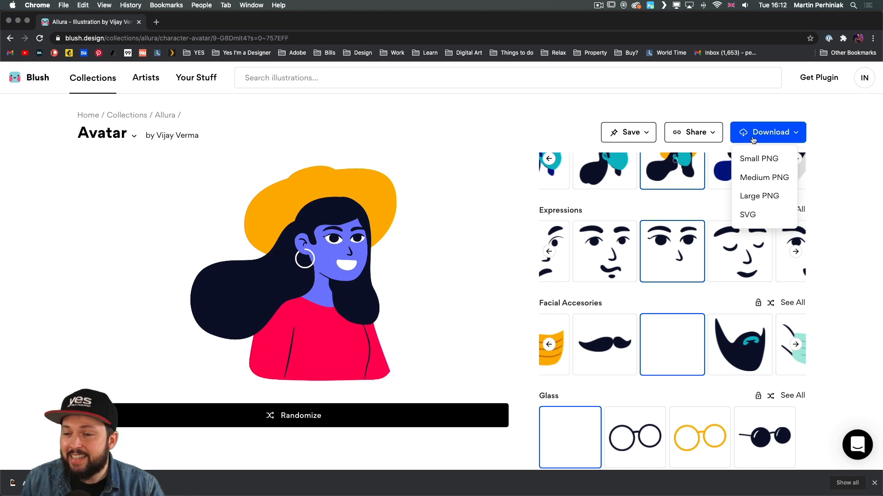
pyautogui.click(752, 219)
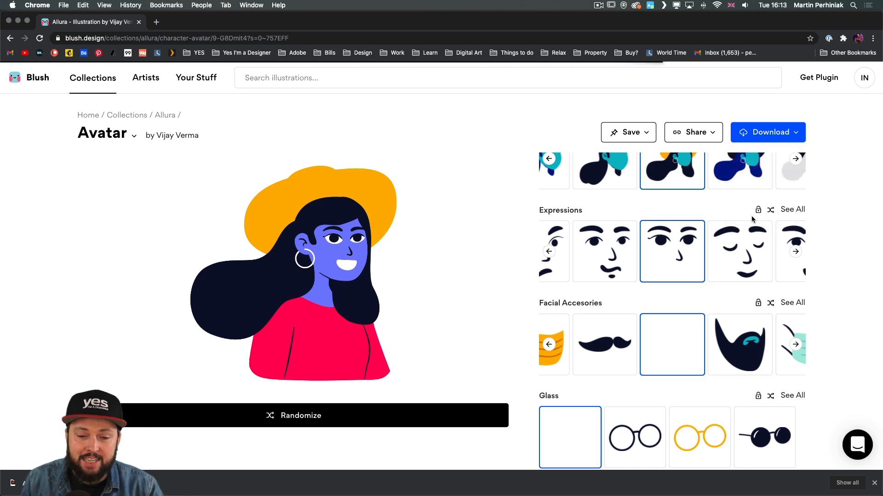
pyautogui.click(763, 132)
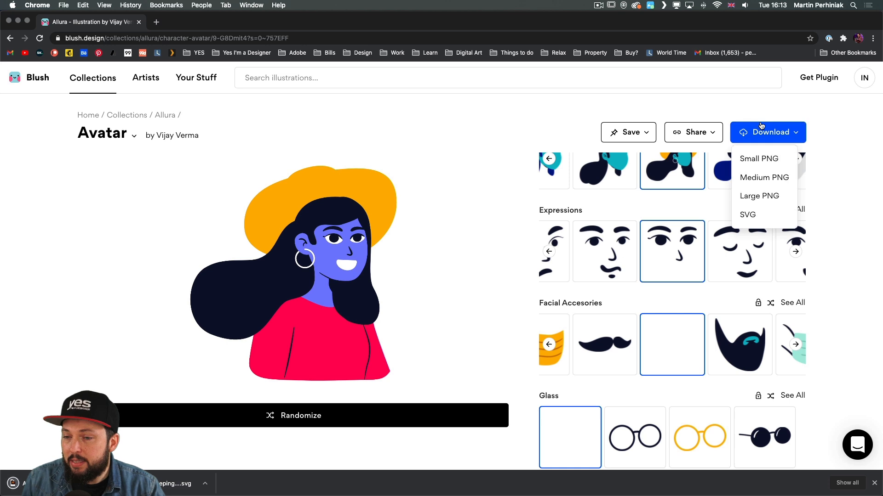
pyautogui.click(764, 177)
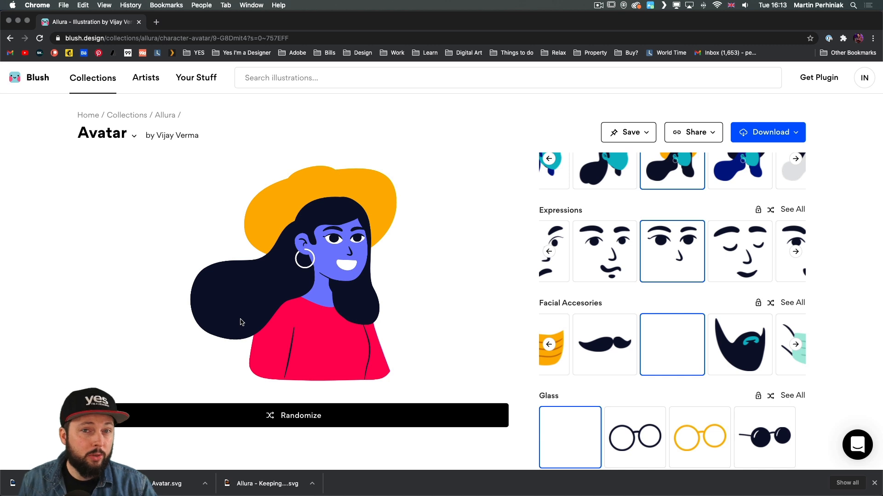
# Open the Artists page in a separate browser tab, browse the artist profiles, and return to the avatar page
pyautogui.keyDown('super'); pyautogui.click(146, 77); pyautogui.keyUp('super')
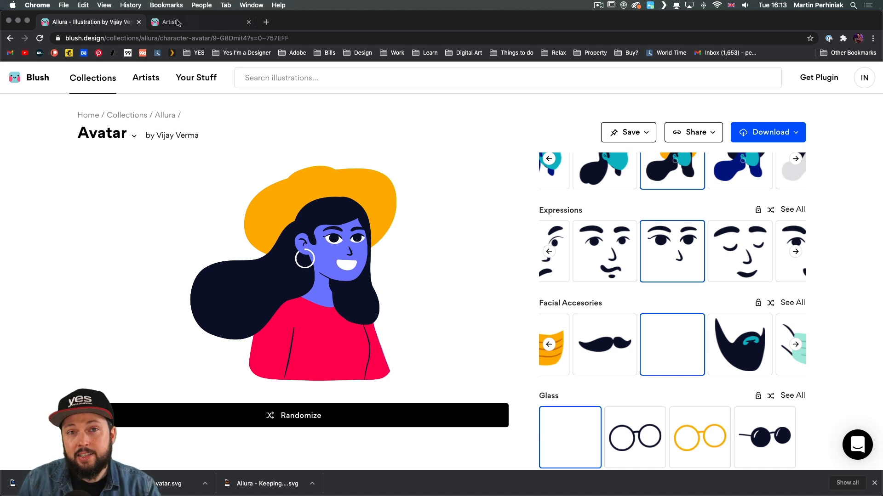
pyautogui.click(191, 22)
pyautogui.scroll(-3, 84, 203)
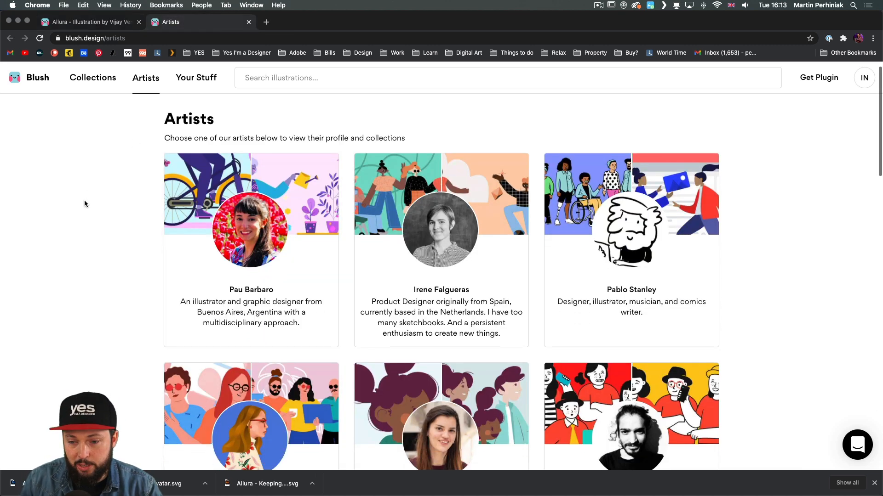
pyautogui.scroll(-8, 84, 200)
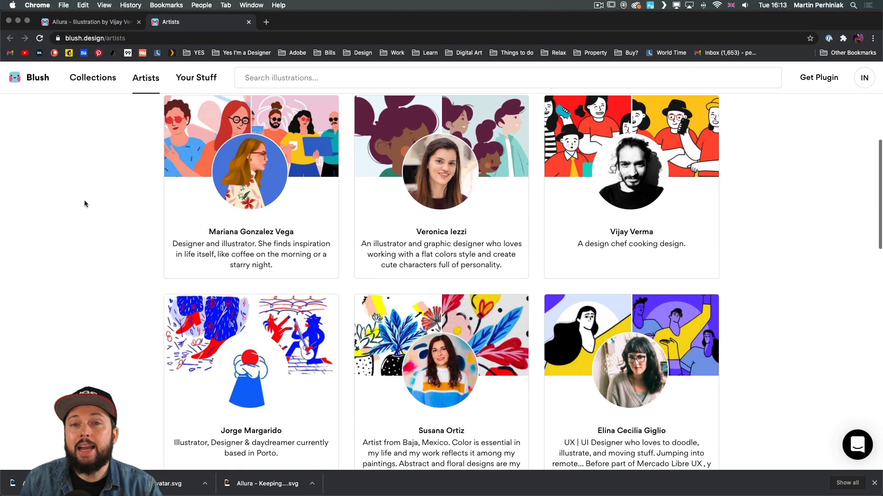
pyautogui.scroll(10, 84, 200)
pyautogui.scroll(-1, 84, 201)
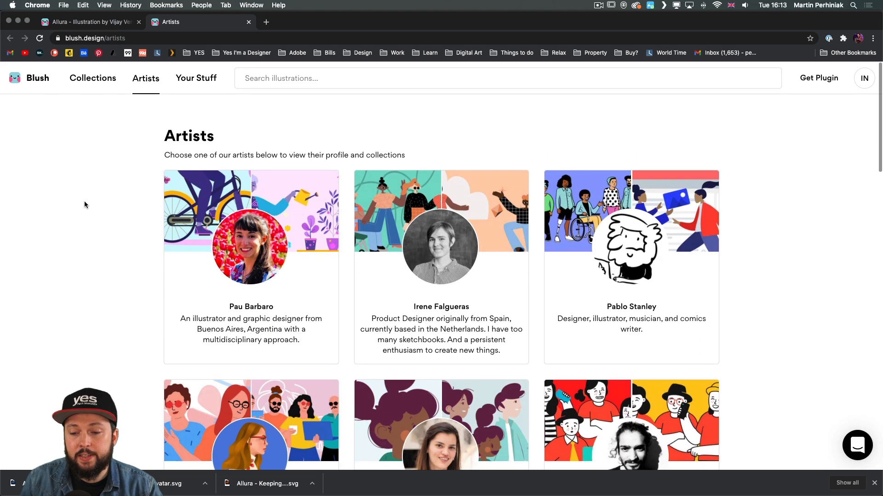
pyautogui.click(92, 21)
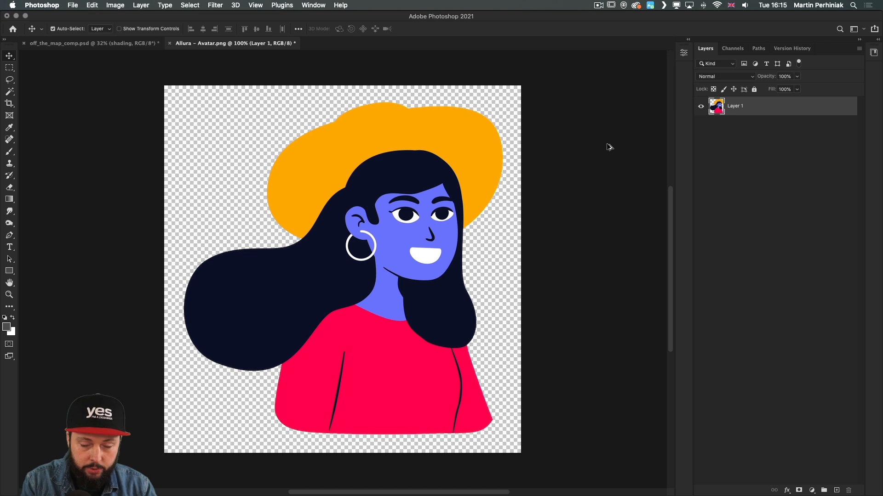
# In Photoshop, check the pixel dimensions of the avatar PNG and leave its size settings as they are
pyautogui.press('super+alt+i')
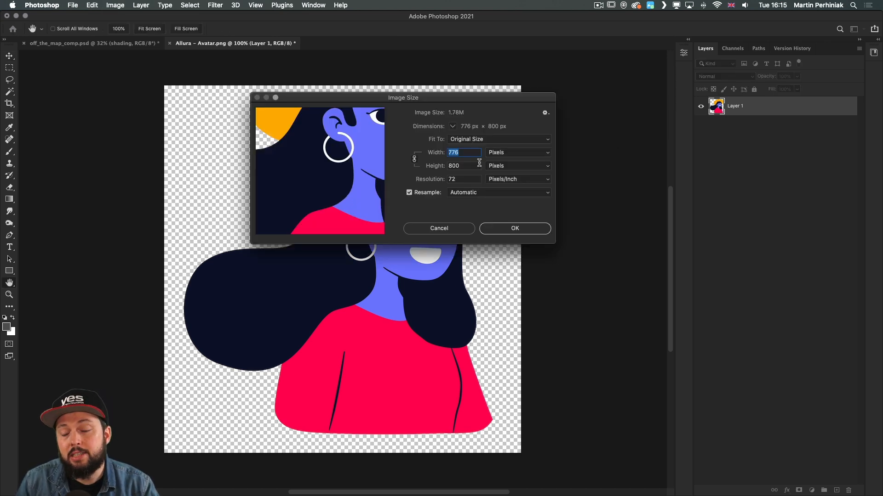
pyautogui.click(441, 228)
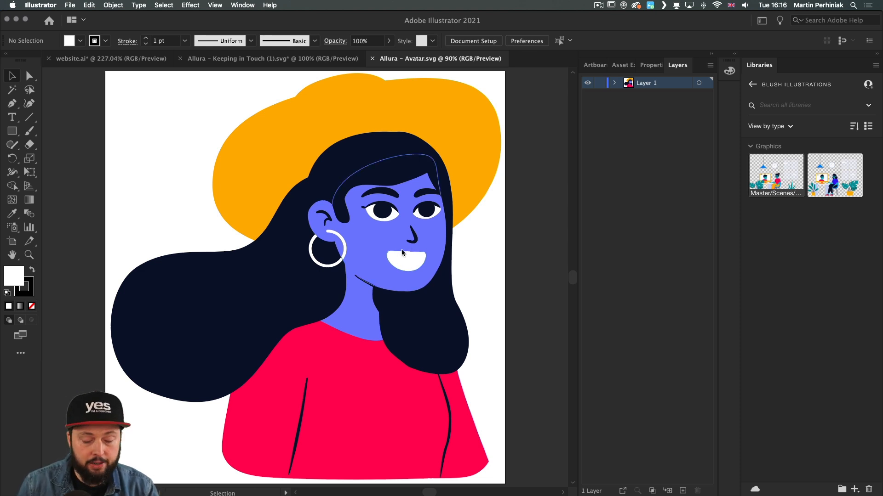
# In Illustrator, inspect the avatar SVG up close and view its vector paths in outline mode
pyautogui.press('super+space')
pyautogui.moveTo(338, 180); pyautogui.dragTo(354, 189)
pyautogui.press('super+0')
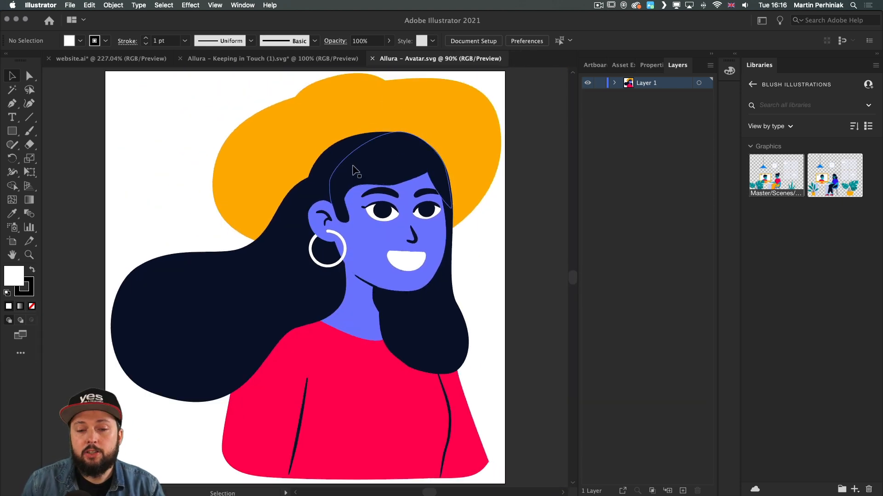
pyautogui.press('super+y')
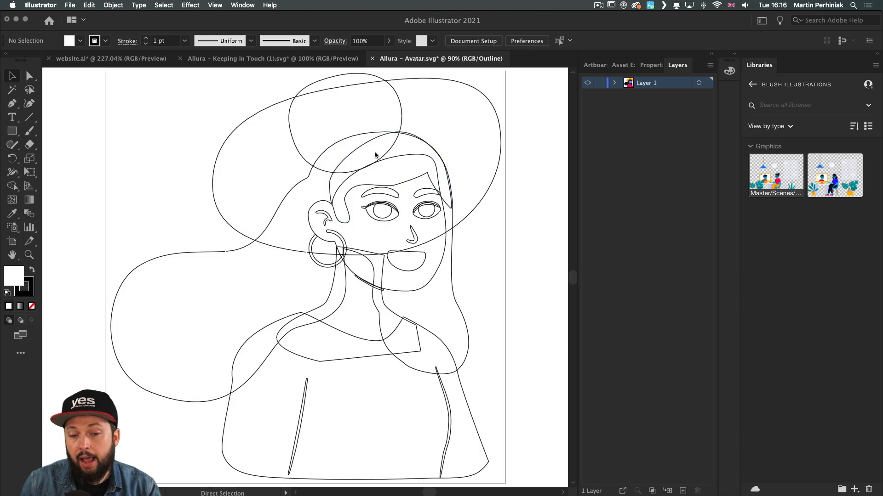
pyautogui.press('super+y')
# Move the outermost anchor point of the hat brim, on the long-hair side, slightly outward to about X 91.8 mm, Y 97.5 mm
pyautogui.click(302, 138)
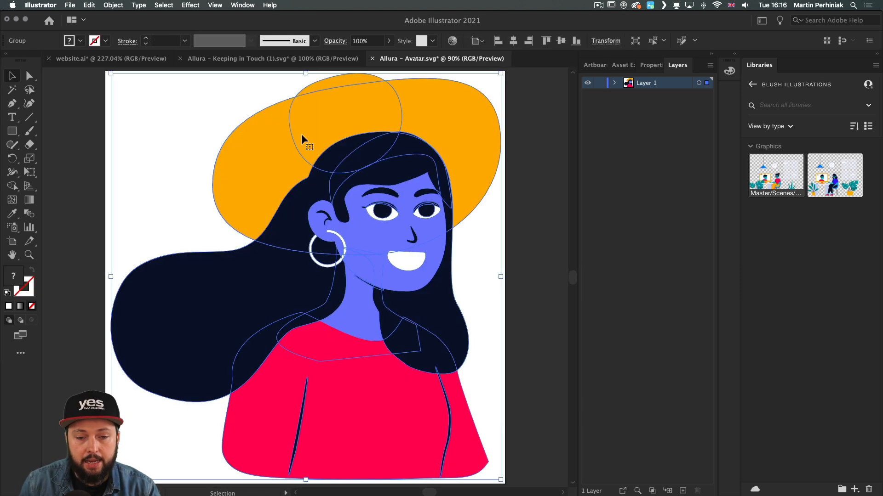
pyautogui.press('a')
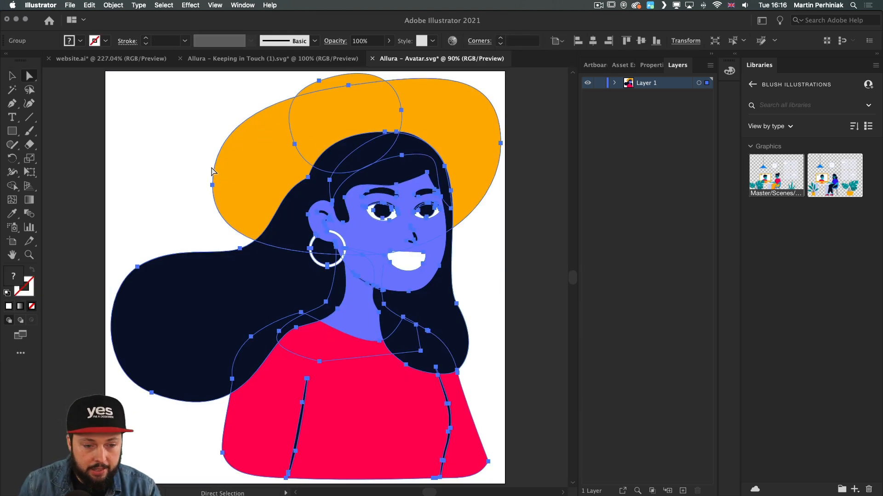
pyautogui.moveTo(213, 186)
pyautogui.mouseDown()
pyautogui.moveTo(240, 182)
pyautogui.moveTo(208, 177)
pyautogui.mouseUp()
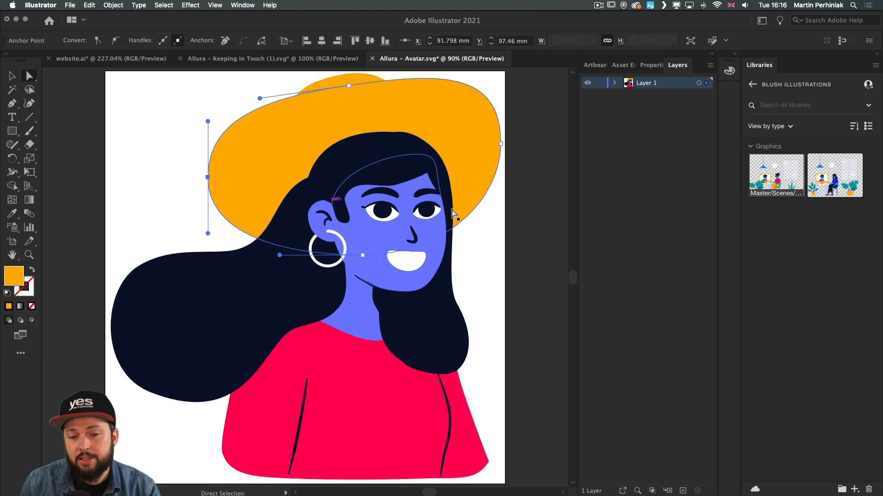
pyautogui.click(546, 232)
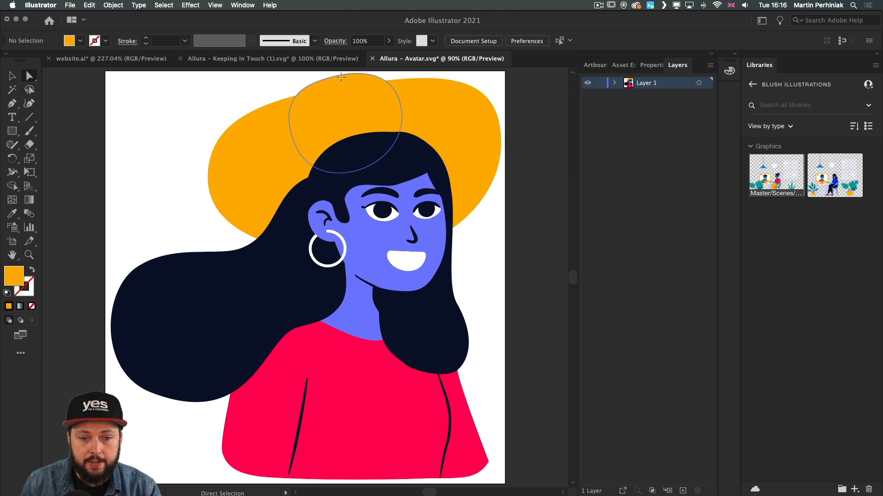
# Recolor the hat's crown to darker orange by lowering its green value to 125 (FF7D01)
pyautogui.click(341, 82)
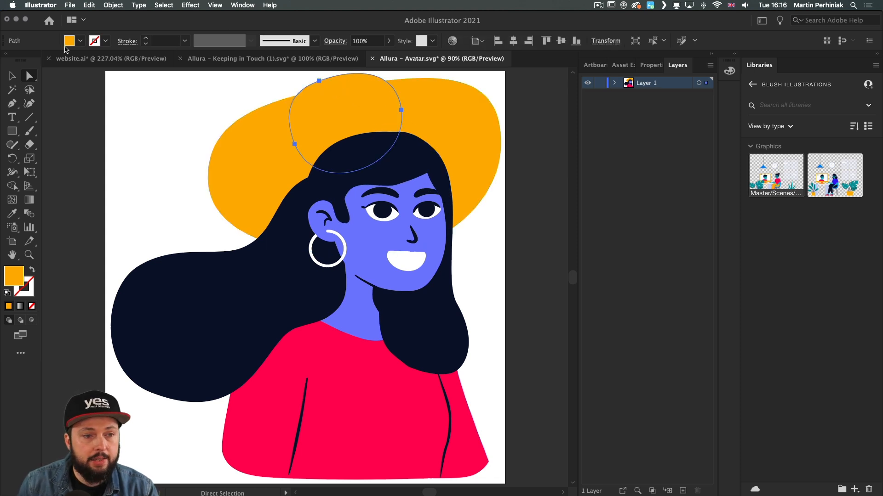
pyautogui.click(80, 41)
pyautogui.click(80, 41)
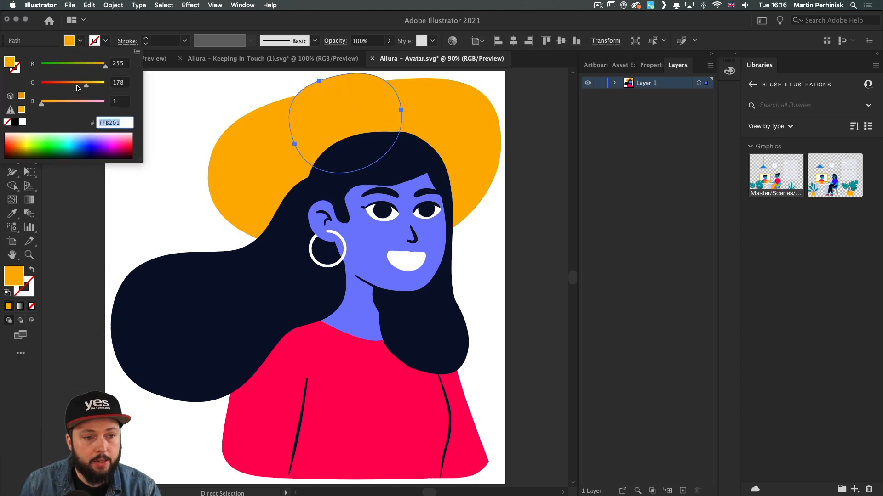
pyautogui.moveTo(85, 87); pyautogui.dragTo(73, 87)
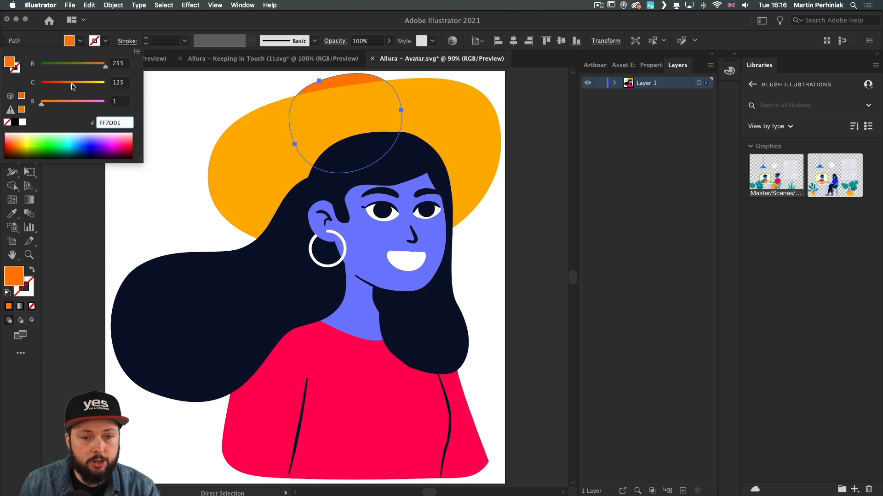
pyautogui.click(537, 137)
pyautogui.click(538, 137)
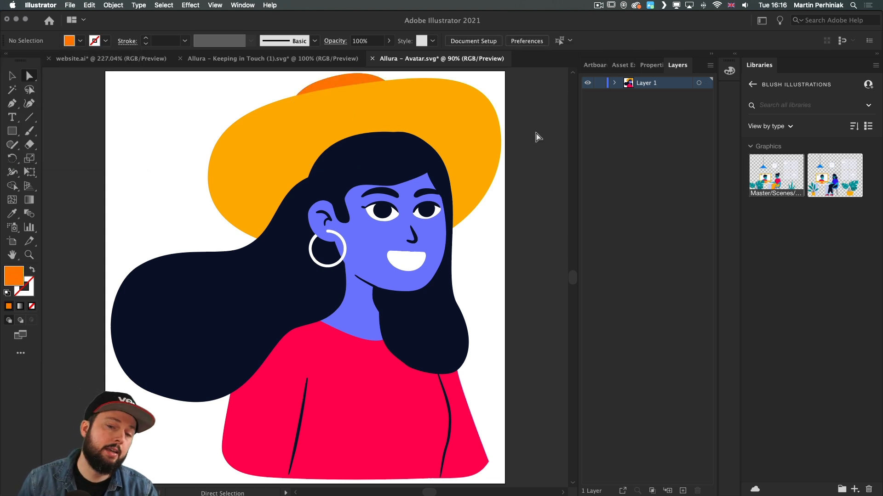
# Select the complete Allura avatar artwork and add it as a graphic to the Blush Illustrations library
pyautogui.press('super+a')
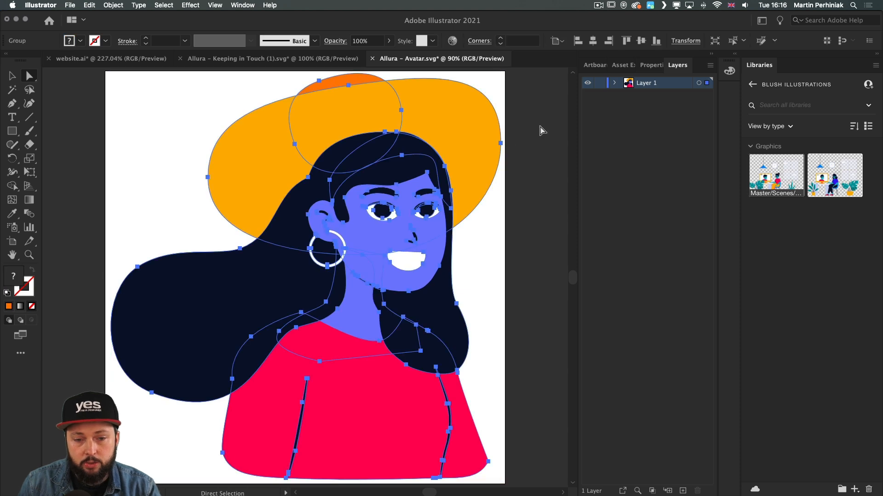
pyautogui.press('v')
pyautogui.moveTo(351, 122); pyautogui.dragTo(836, 253)
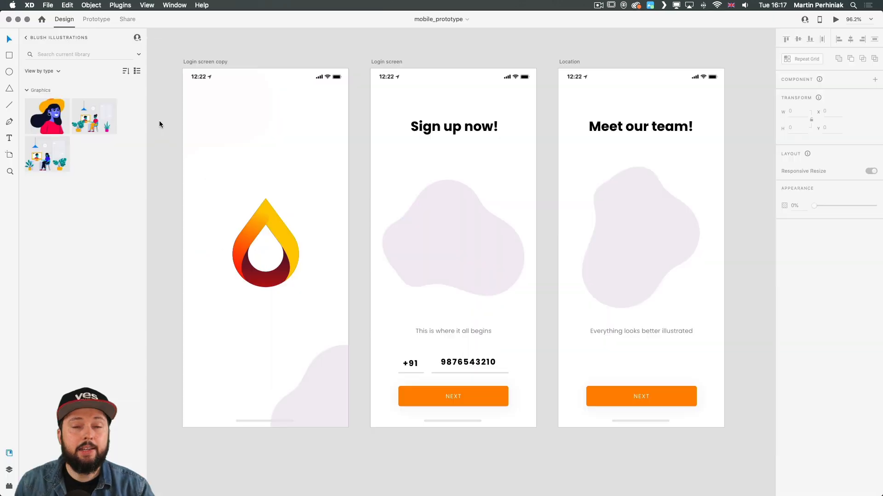
# In XD, place the library avatar on the Login screen artboard, scaled down to sit over the pale blob beneath "Sign up now!"
pyautogui.moveTo(59, 113); pyautogui.dragTo(360, 152)
pyautogui.moveTo(699, 105); pyautogui.dragTo(483, 250)
pyautogui.moveTo(437, 340); pyautogui.dragTo(463, 237)
pyautogui.moveTo(508, 145); pyautogui.dragTo(483, 175)
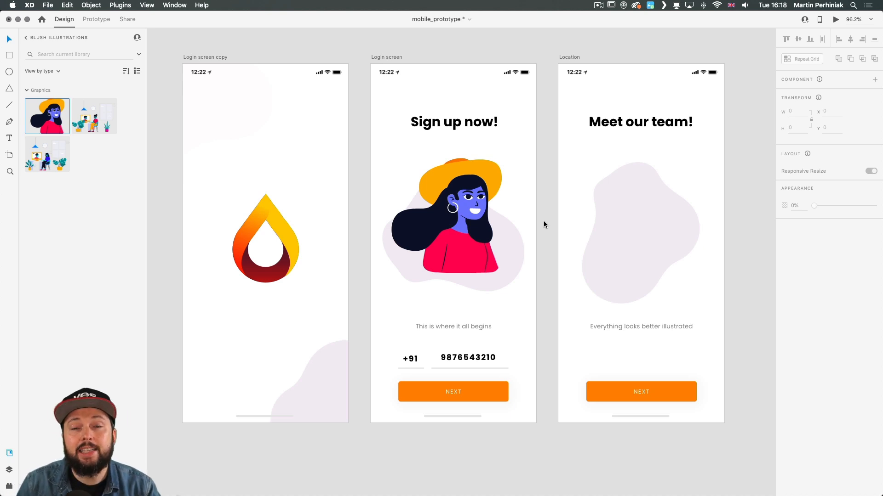
# Switch to Illustrator and view the website.ai design with its illustrated header scene
pyautogui.press('super+Tab')
pyautogui.press('super+Tab')
pyautogui.press('super+Tab')
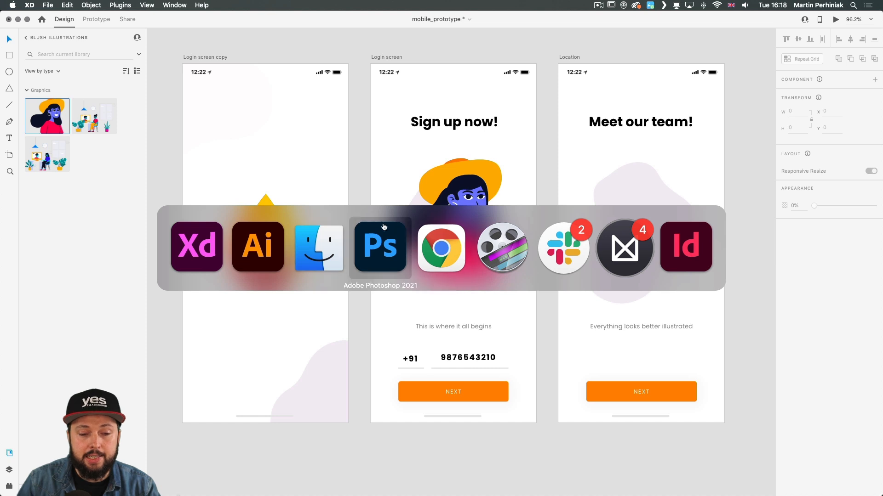
pyautogui.click(254, 244)
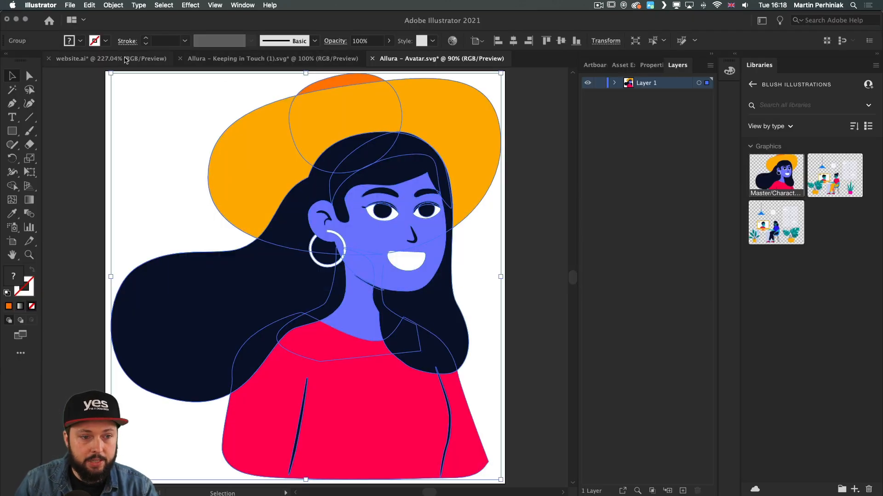
pyautogui.click(125, 60)
pyautogui.moveTo(430, 253); pyautogui.dragTo(284, 263)
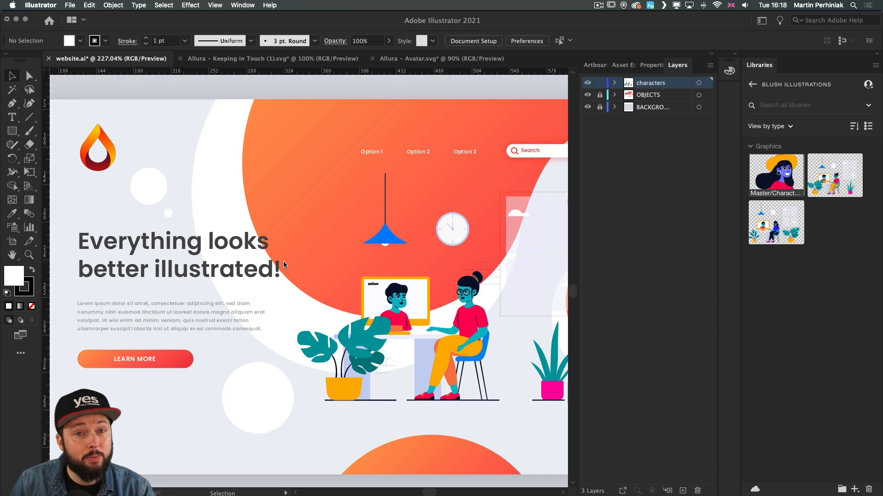
# Return to XD and review the mobile_prototype screens with the placed avatar
pyautogui.press('super+Tab')
pyautogui.click(248, 239)
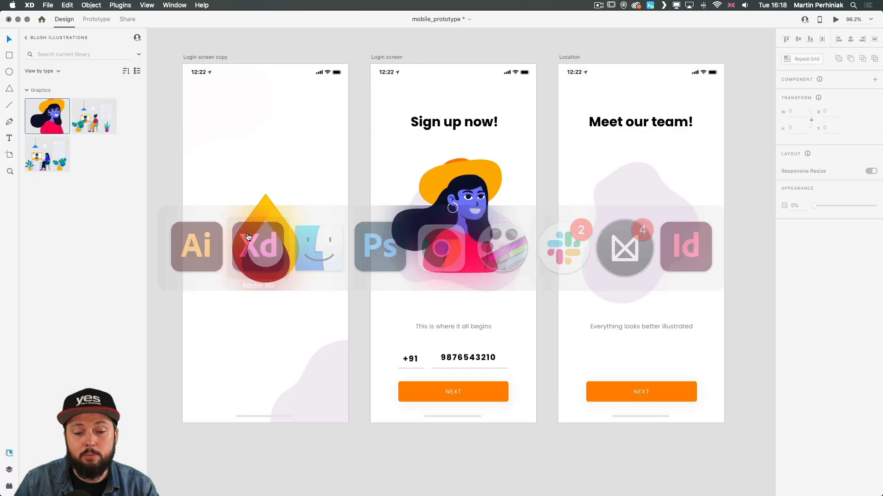
pyautogui.click(248, 236)
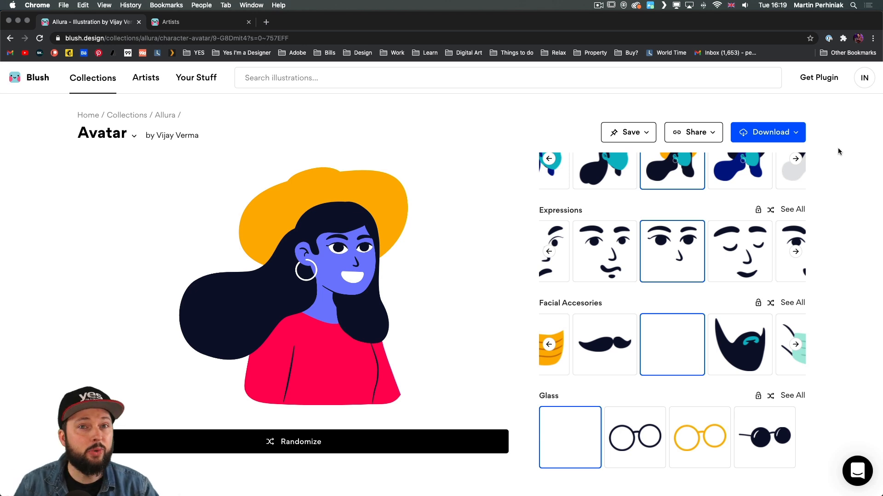
# In Chrome, look through Blush's Avatar page and open the Become an Illustrator form from its footer
pyautogui.click(813, 74)
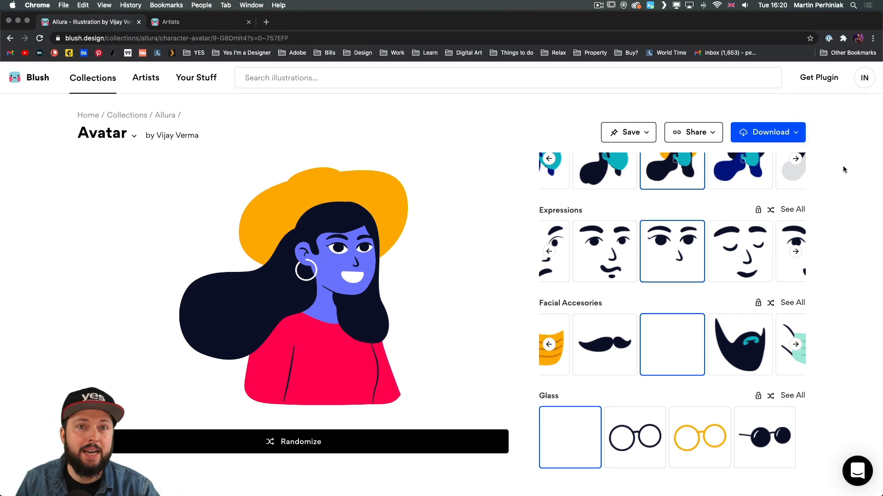
pyautogui.scroll(3, 843, 169)
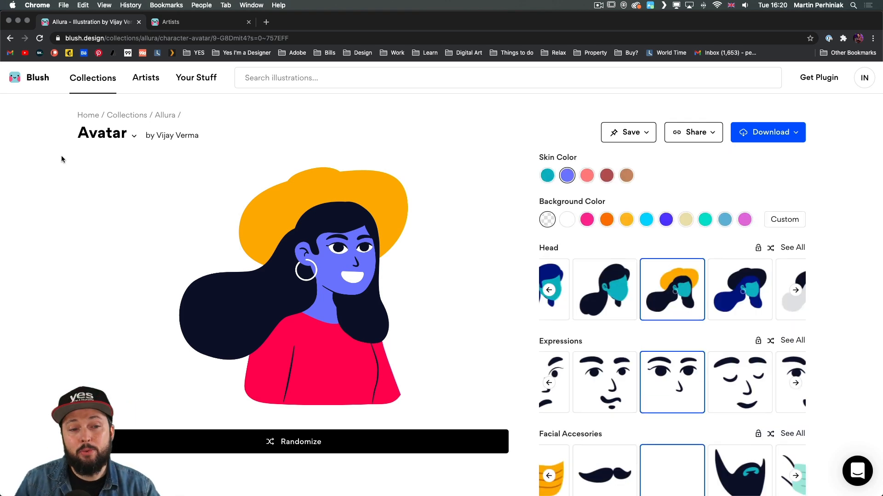
pyautogui.scroll(-10, 61, 159)
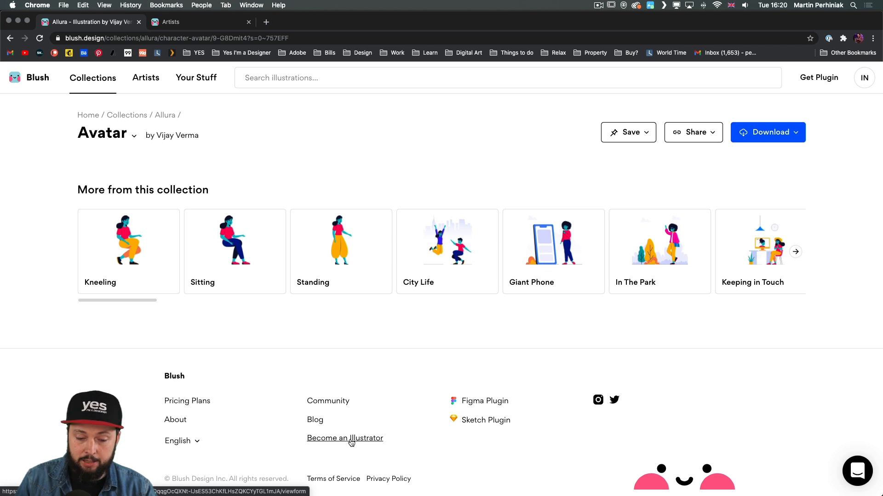
pyautogui.click(352, 439)
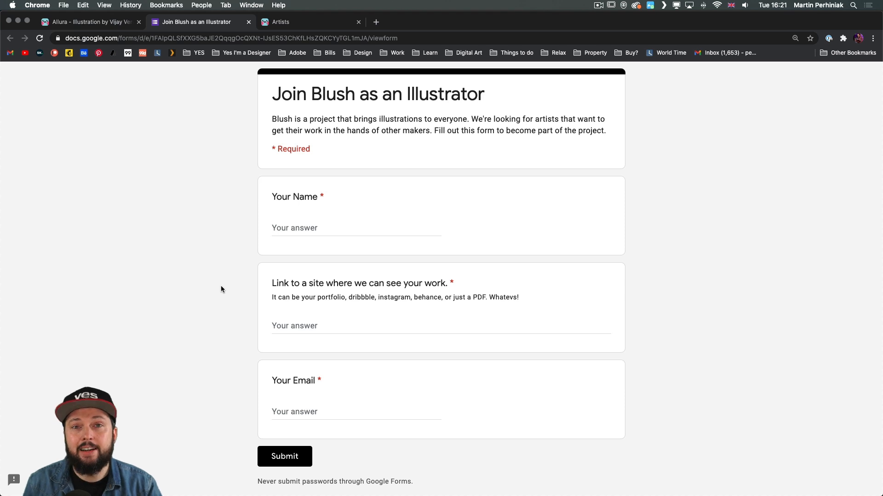
# Browse the illustrator profiles on Blush's already open Artists page and return to its beginning
pyautogui.hotkey('ctrl', 'Tab')
pyautogui.scroll(-5, 73, 233)
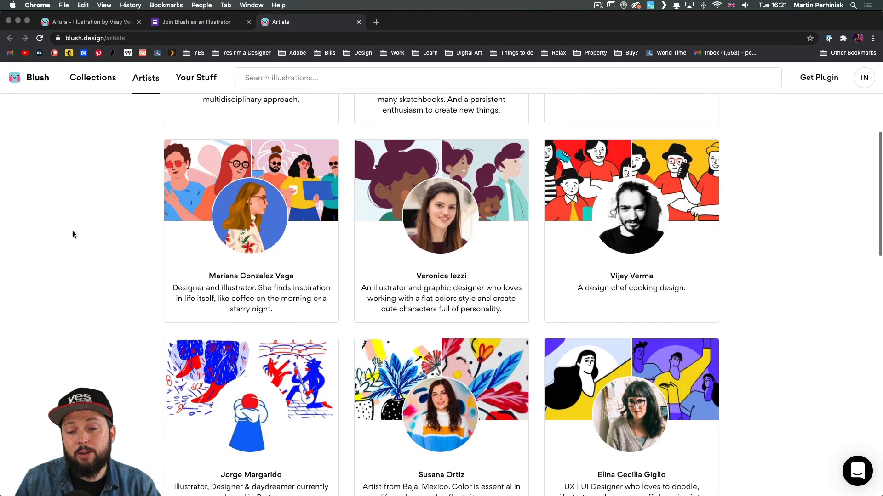
pyautogui.scroll(-1, 73, 234)
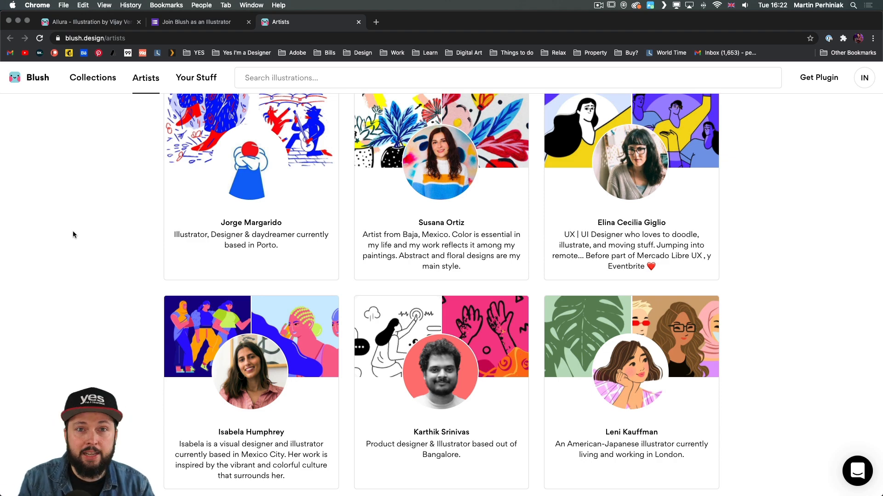
pyautogui.scroll(12, 73, 231)
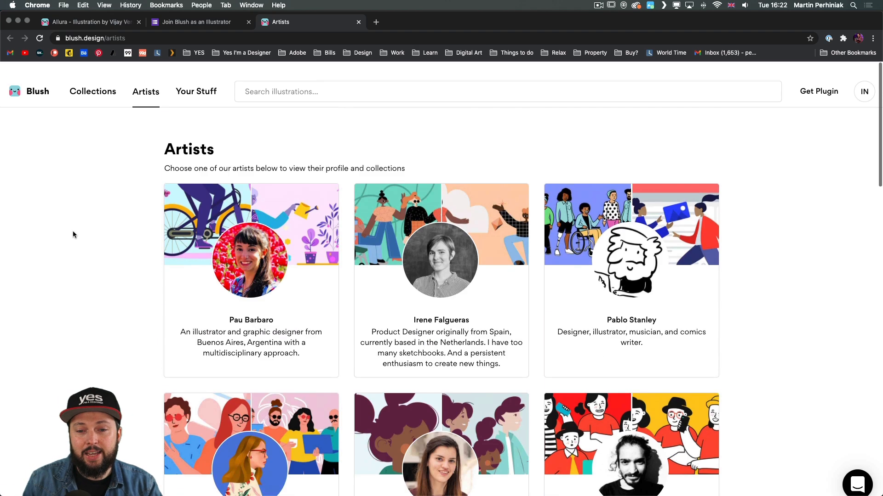